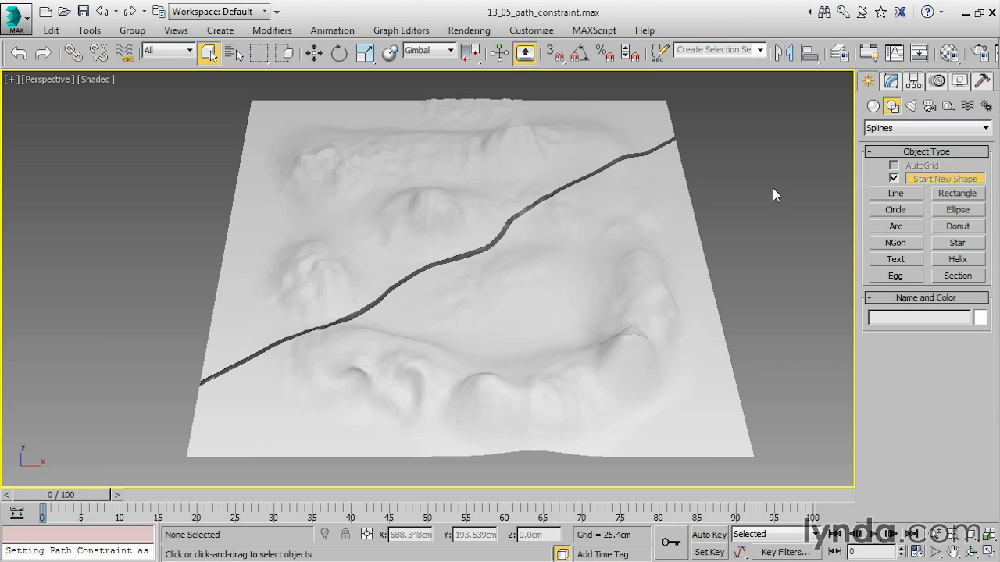
Create a free camera in the empty area to the left of the terrain.
left_click(929, 107)
left_click(958, 180)
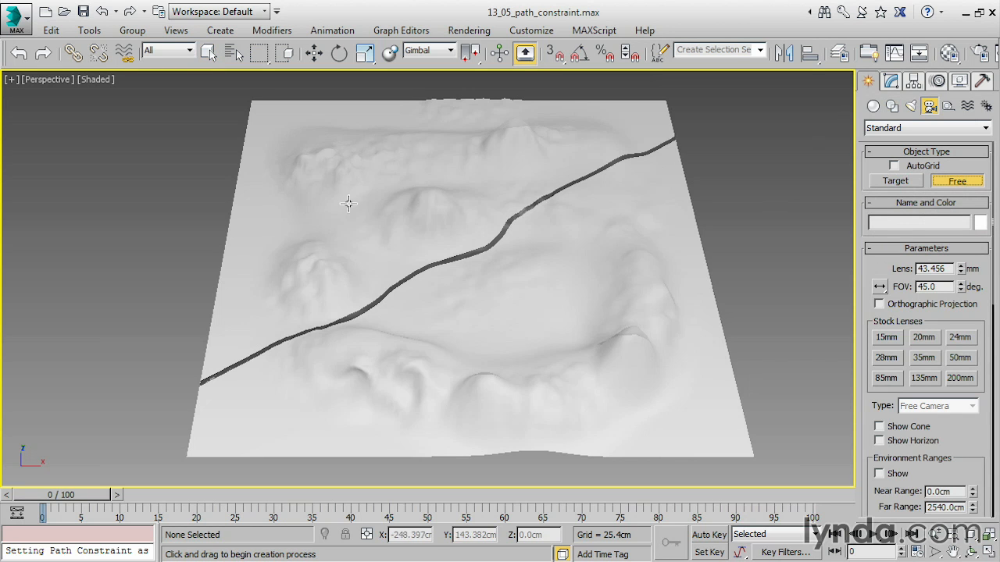
left_click(112, 277)
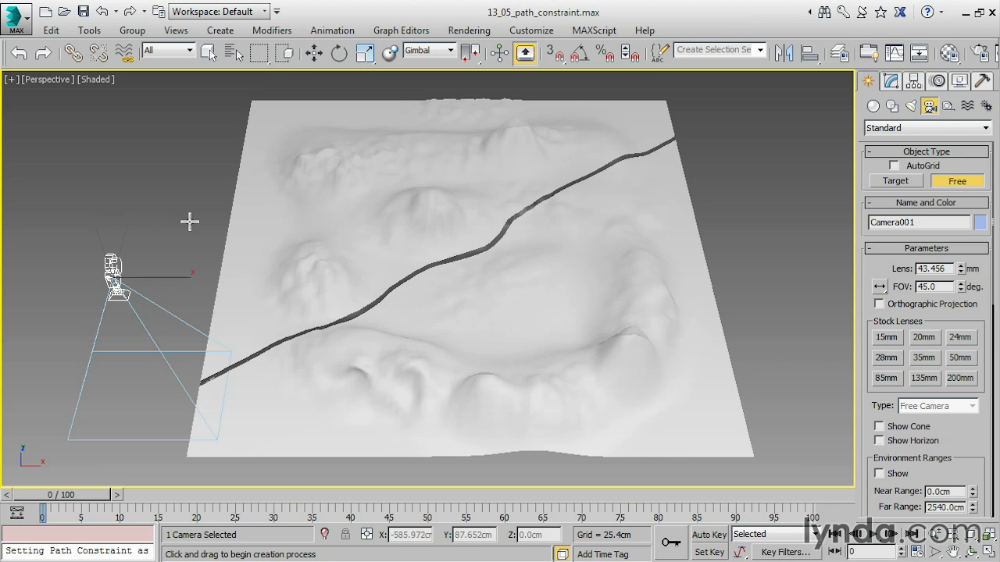
Set the camera's Euler rotation axis order to ZXZ.
left_click(938, 82)
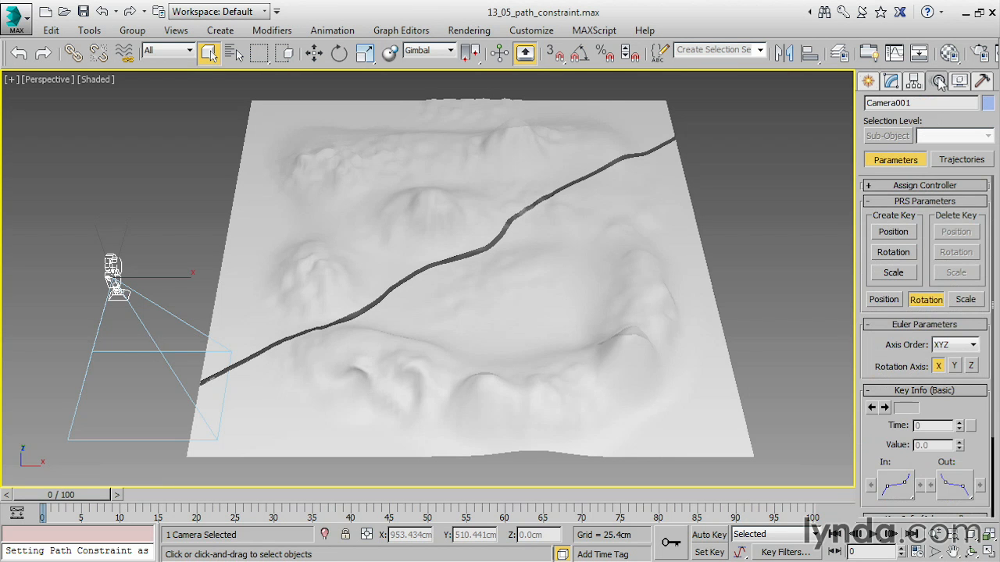
left_click(929, 300)
left_click(961, 346)
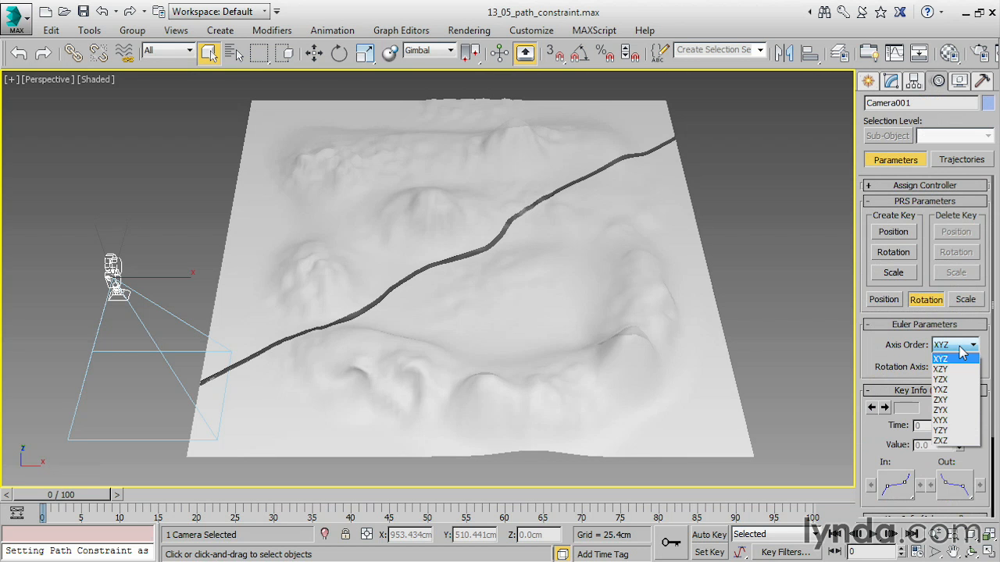
left_click(953, 442)
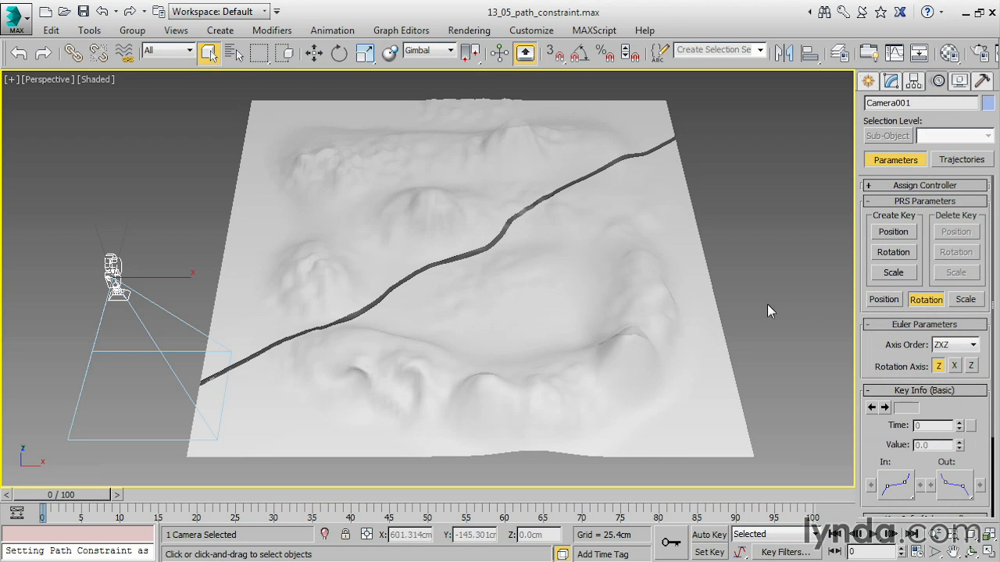
Rotate the camera upright from facing down by setting its Y rotation to 90 degrees.
left_click(338, 48)
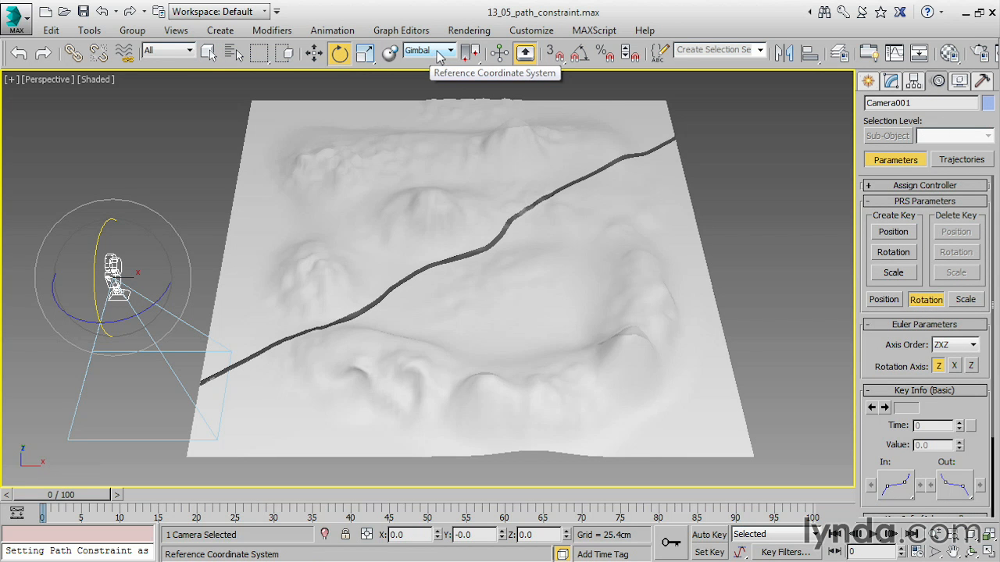
left_click_drag(105, 227, 95, 376)
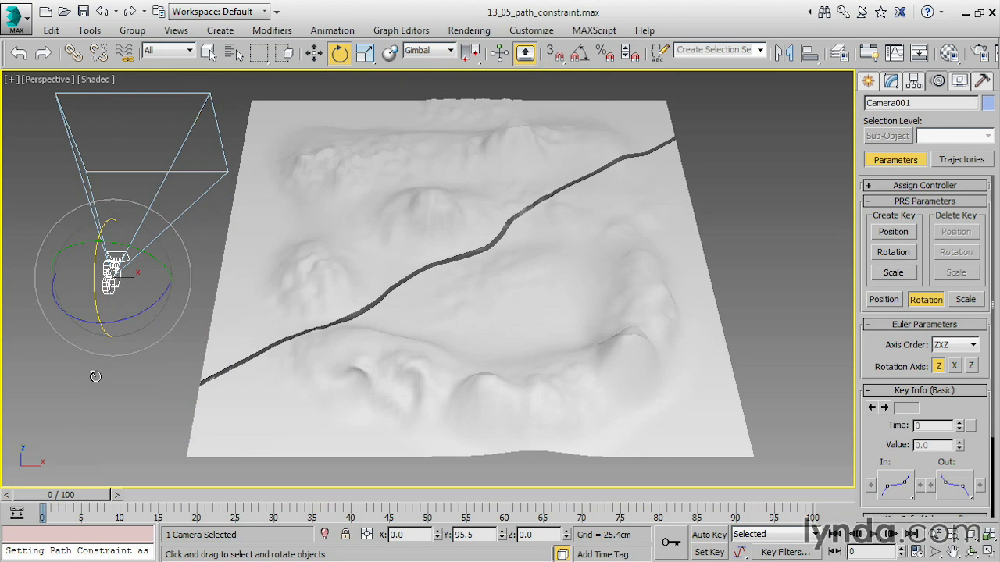
double_click(486, 536)
type("90")
key("Return")
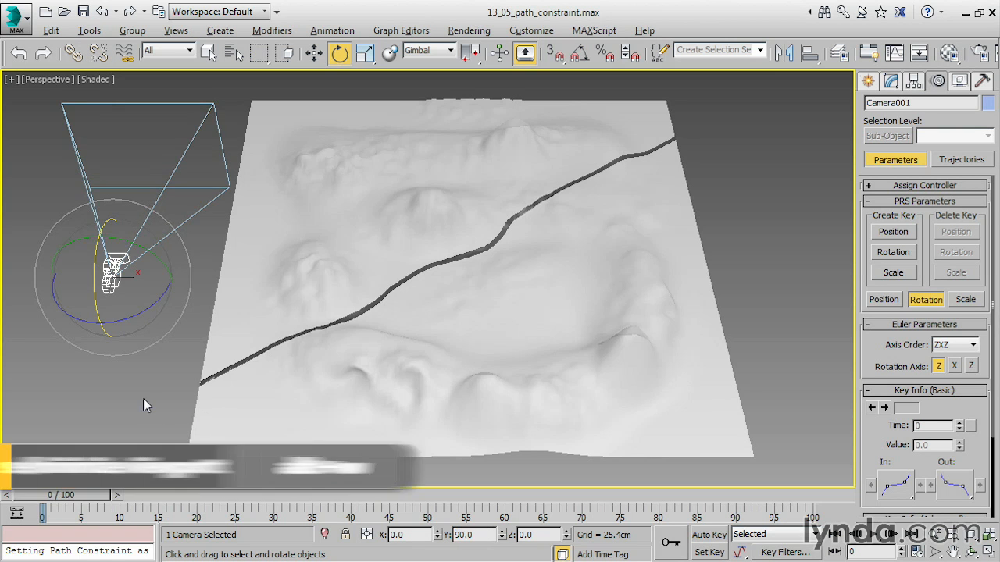
Show the Top view full size with shaded display, frame the terrain and camera, and hide the grid.
key("alt+w")
middle_click_drag(280, 222, 194, 206)
scroll(264, 180, "down", 8)
scroll(194, 205, "down", 4)
middle_click_drag(281, 204, 251, 189)
scroll(225, 221, "down", 4)
key("F3")
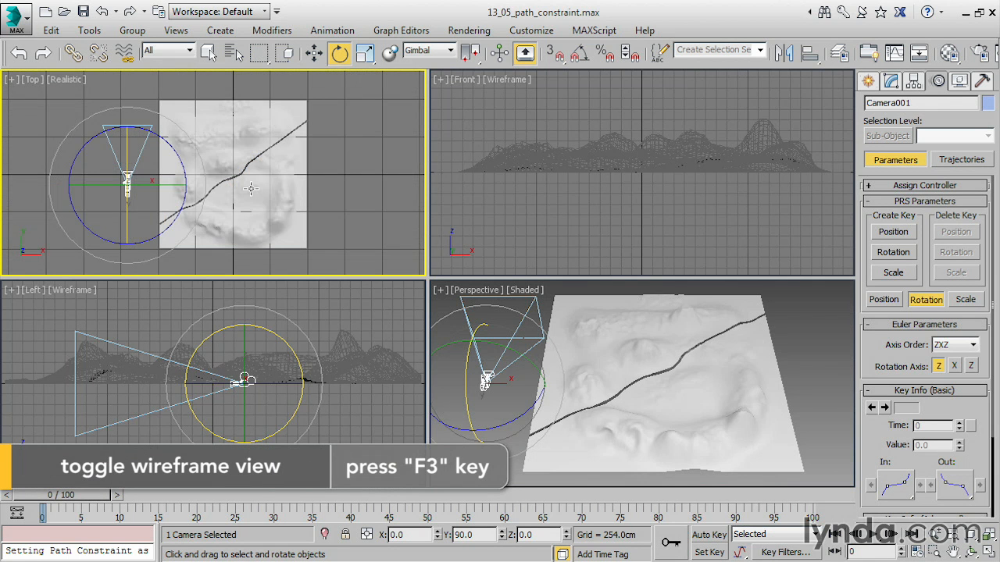
key("alt+w")
middle_click_drag(322, 210, 315, 205)
scroll(315, 205, "up", 4)
scroll(420, 210, "down", 2)
middle_click_drag(419, 209, 329, 192)
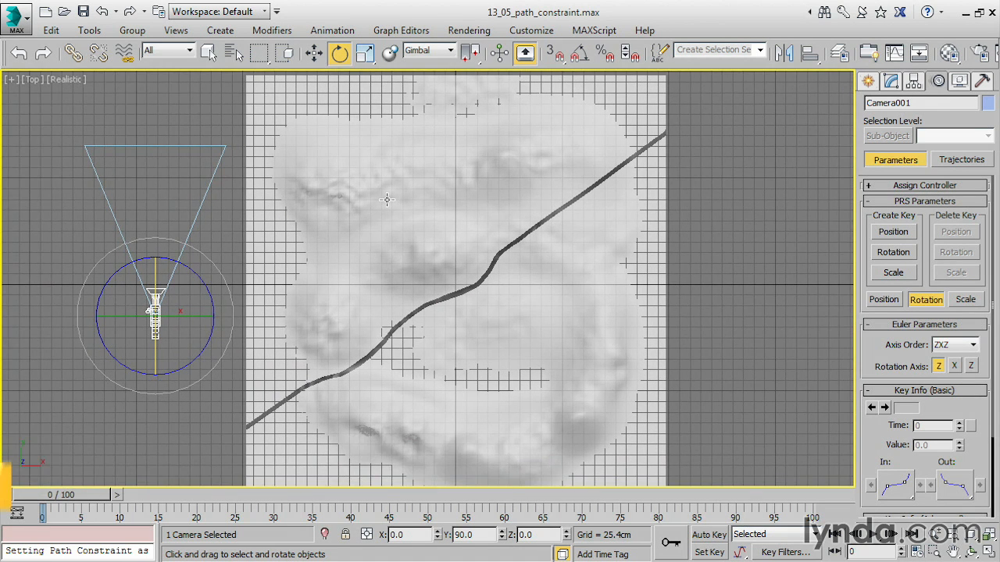
key("g")
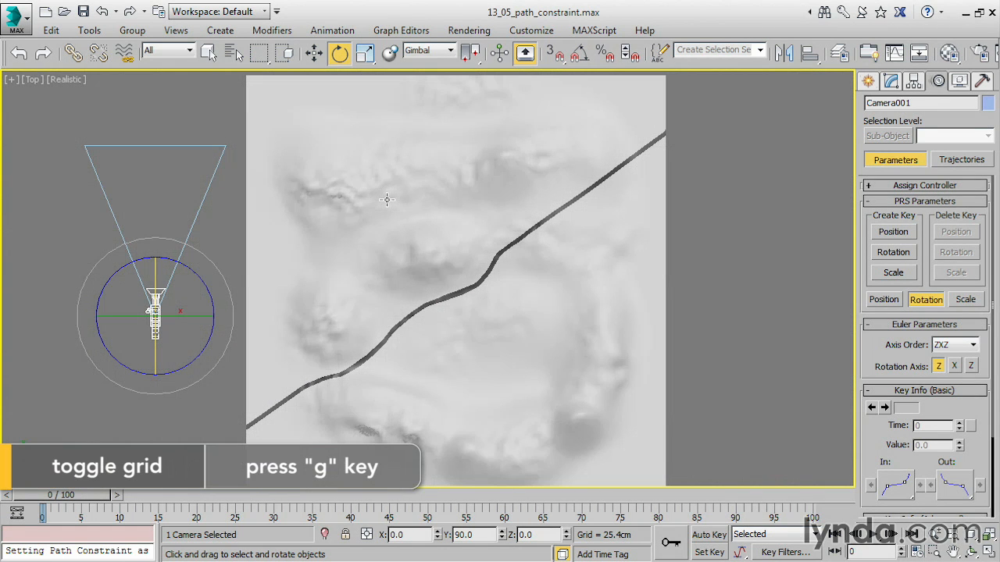
Draw an open five-point line roughly following the road from its lower-left end to its upper-right end.
left_click(868, 82)
left_click(892, 107)
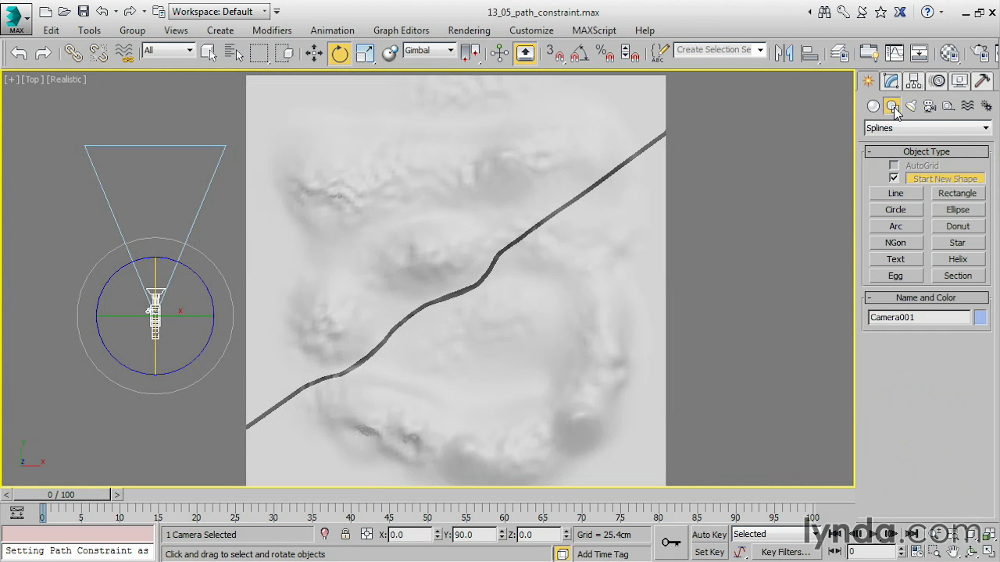
left_click(897, 195)
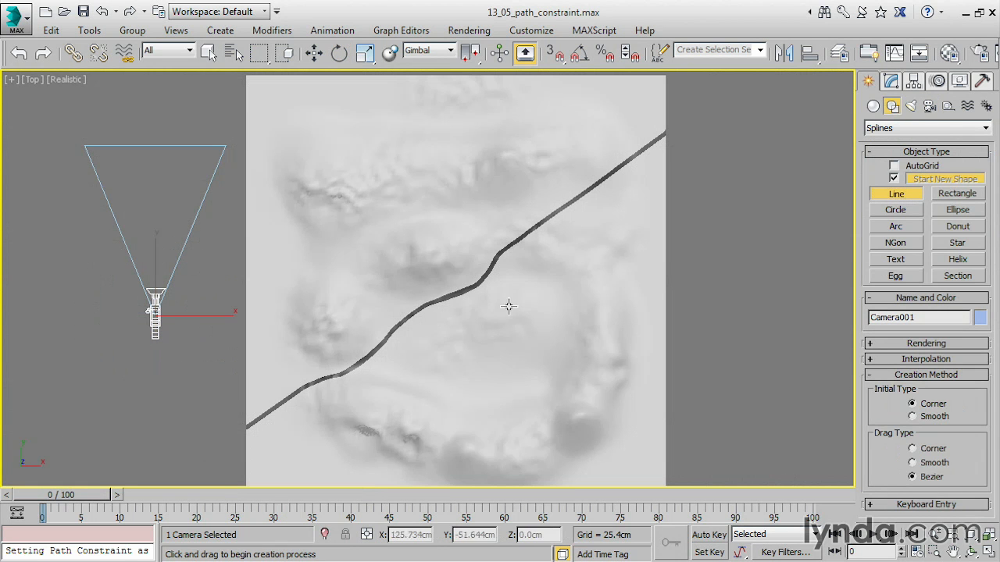
left_click(221, 413)
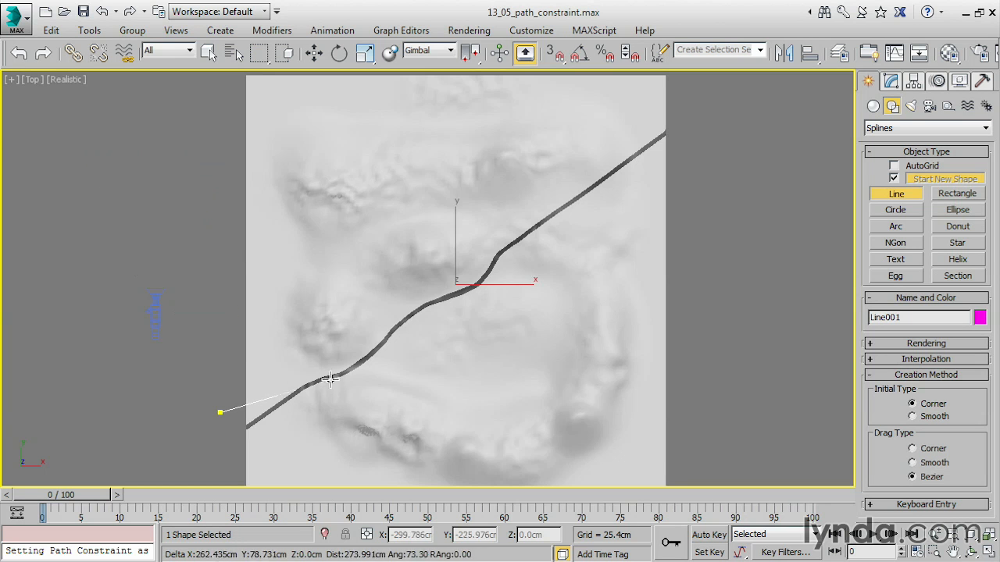
left_click(365, 375)
left_click(459, 280)
left_click(579, 232)
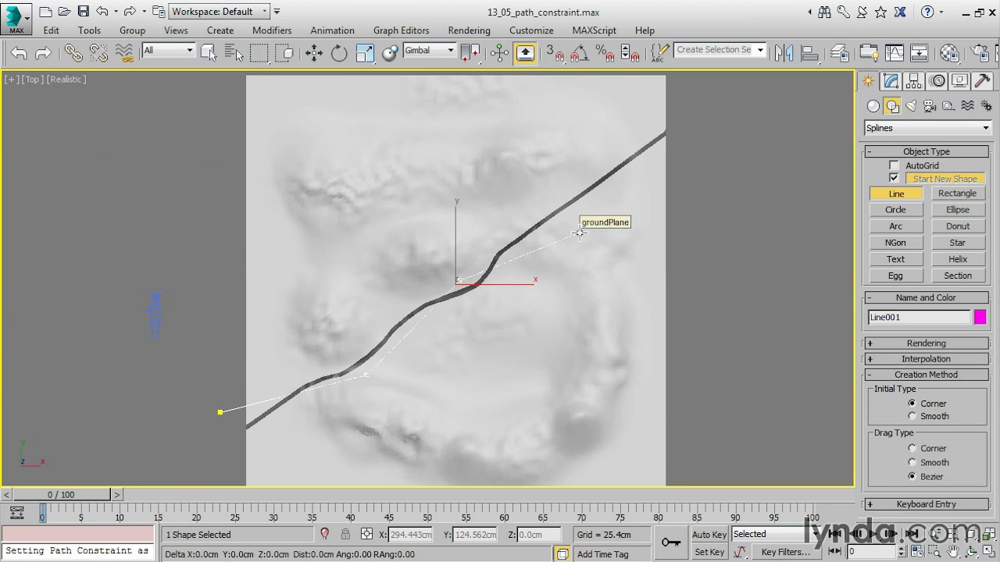
left_click(639, 134)
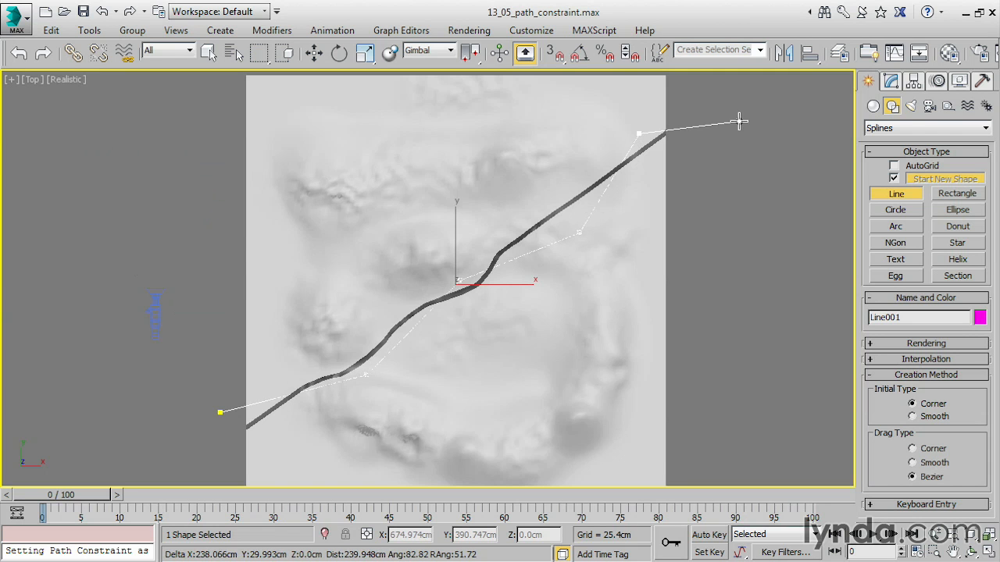
right_click(739, 121)
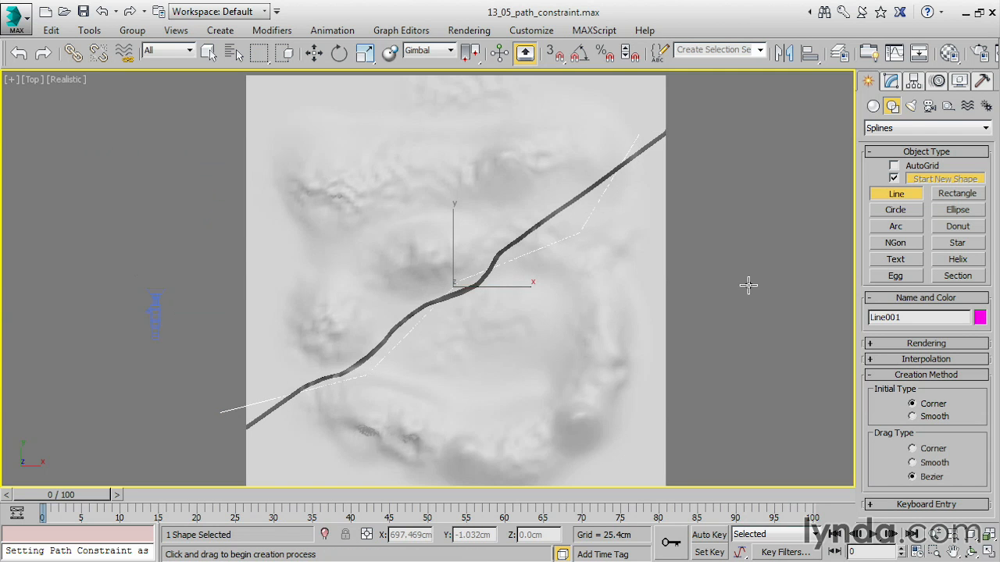
key("e")
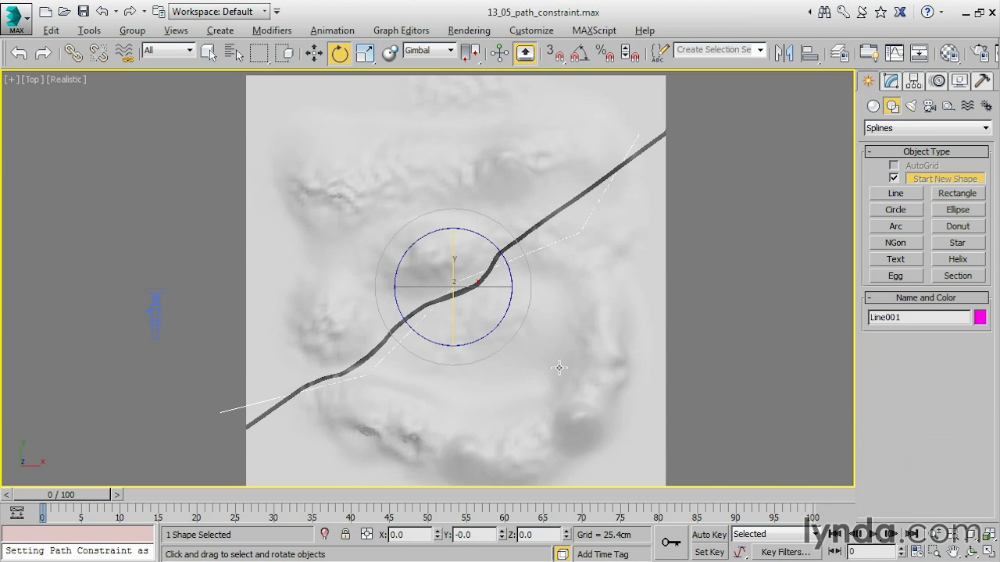
Restore the four-view layout and raise the line above the terrain to a Z height of about 52.3 cm.
key("alt+w")
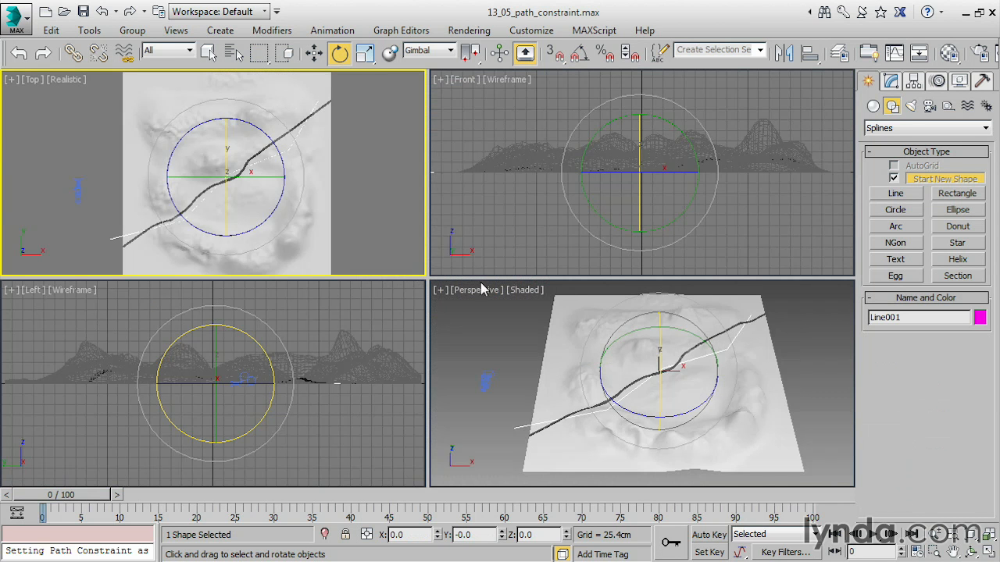
left_click(315, 52)
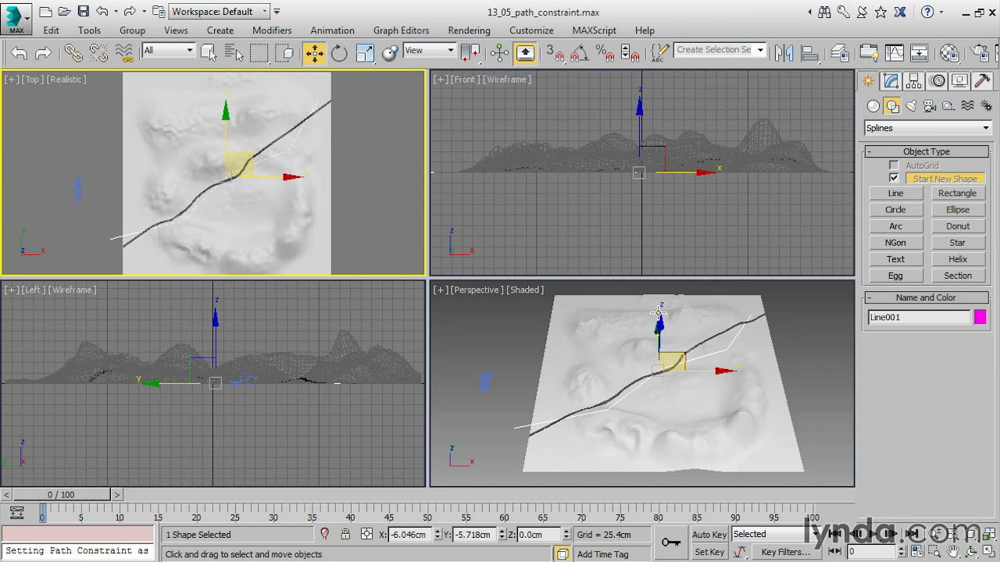
middle_click_drag(693, 368, 665, 348, "alt")
left_click_drag(654, 315, 655, 309)
mouse_move(637, 395)
middle_mouse_down("alt")
mouse_move(673, 404)
mouse_move(695, 380)
middle_mouse_up("alt")
scroll(673, 403, "up", 3)
scroll(695, 380, "up", 3)
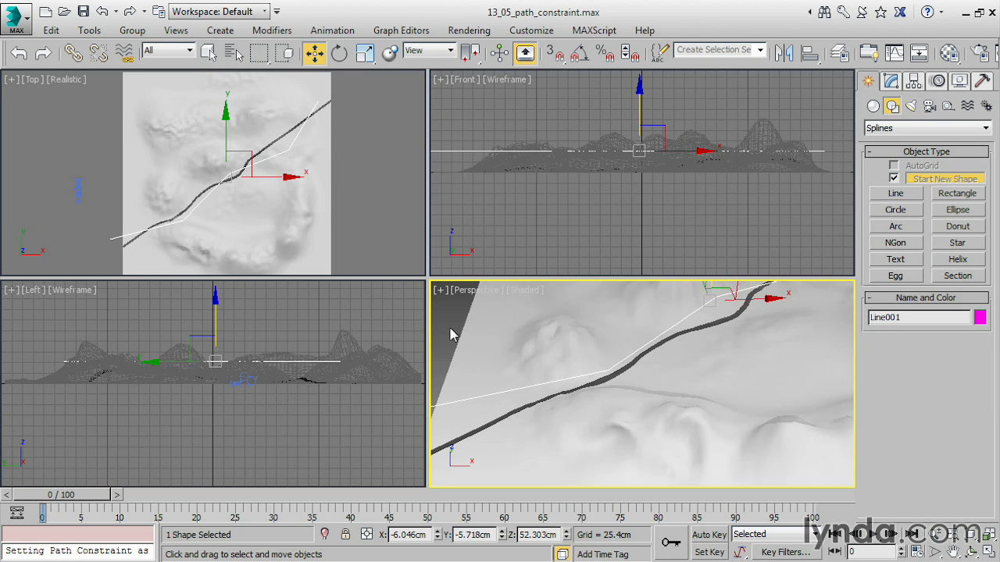
Turn off See-Through in the groundPlane object's properties and deselect the terrain.
left_click(507, 319)
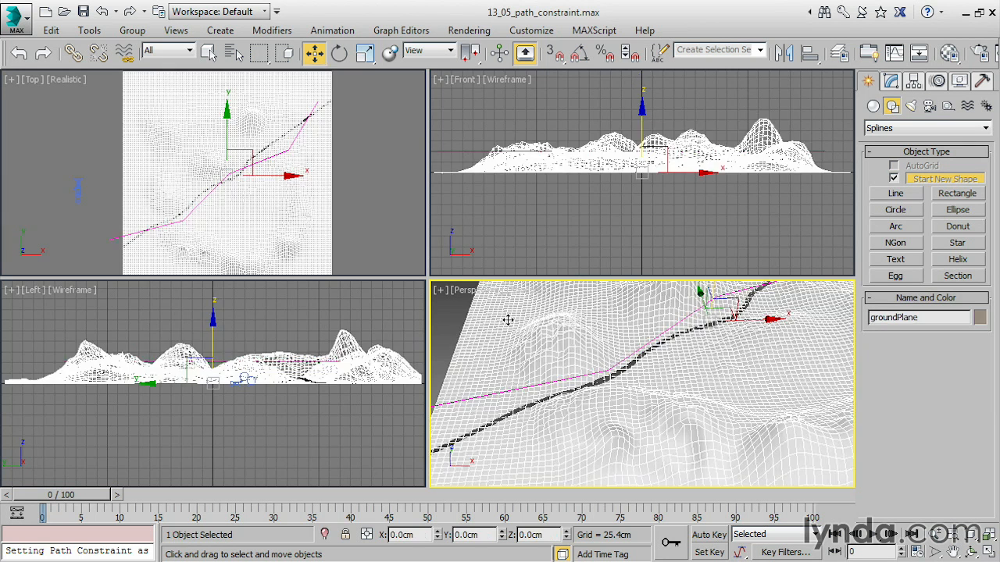
right_click(508, 320)
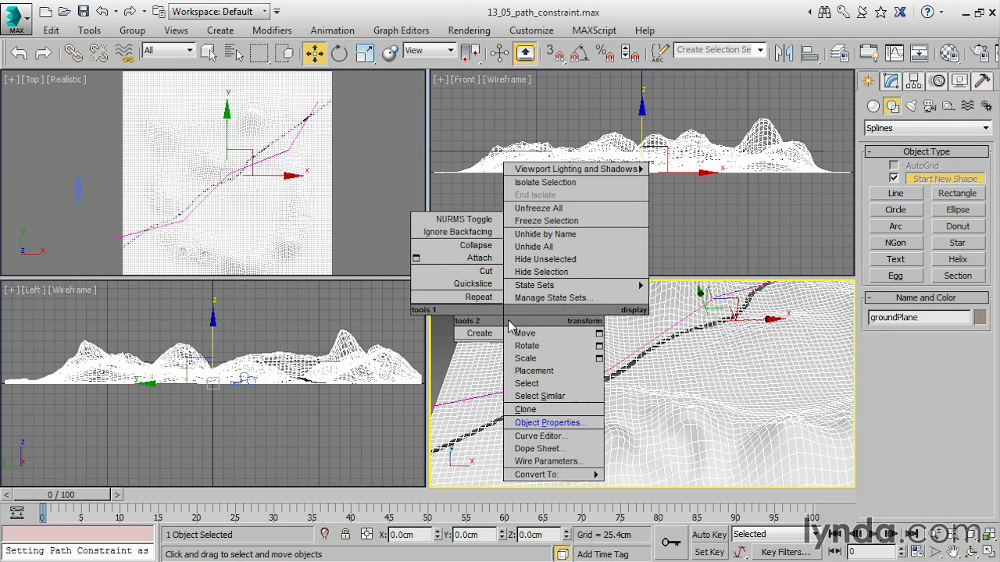
left_click(535, 419)
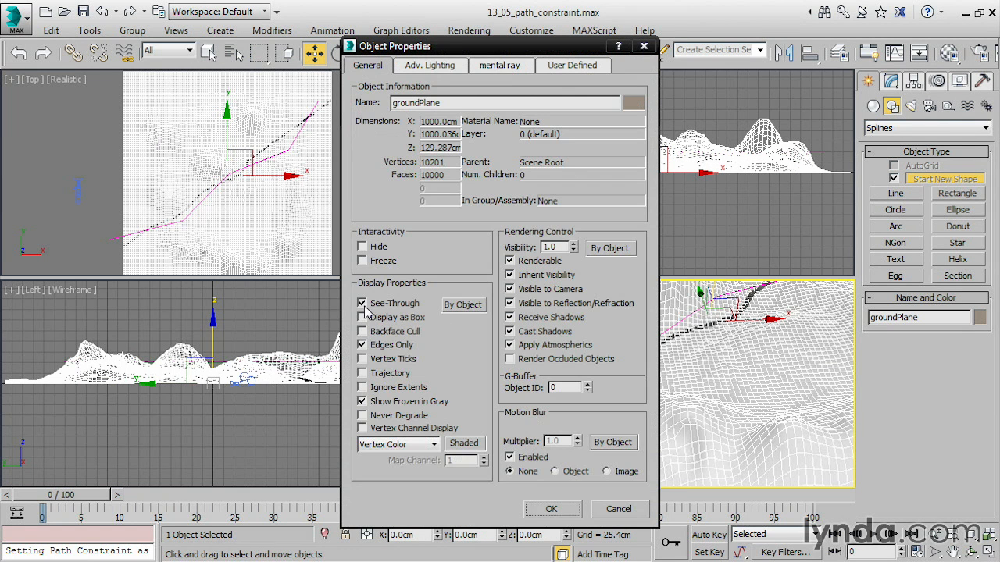
left_click(551, 507)
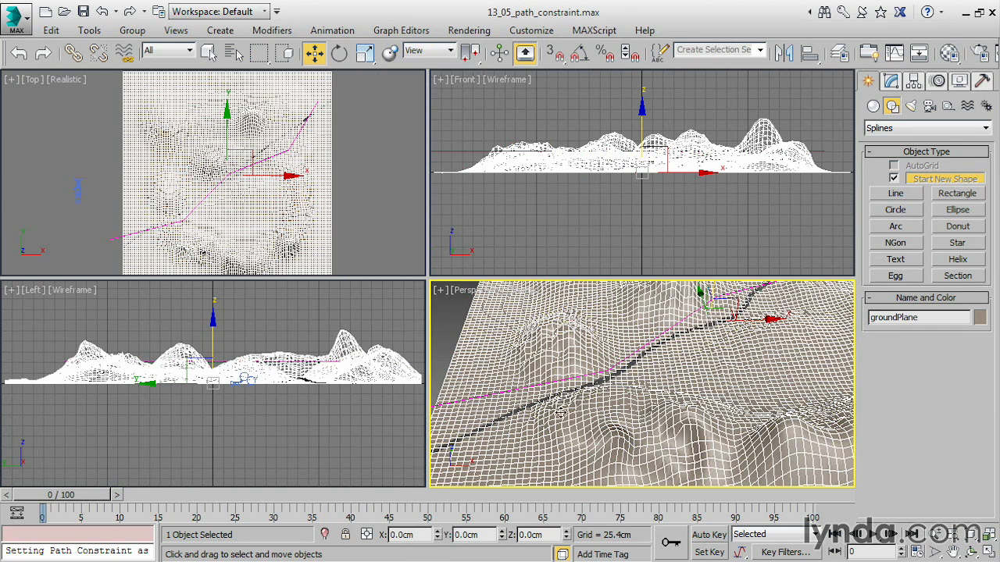
left_click(449, 327)
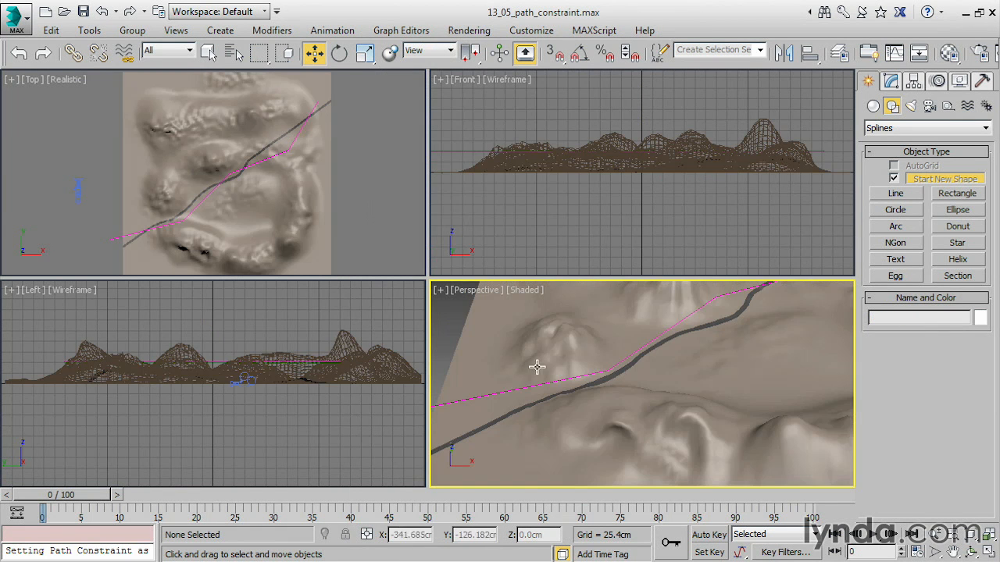
Apply a Path Constraint to the camera, using the drawn line as its path.
left_click(80, 183)
middle_click_drag(245, 202, 268, 198)
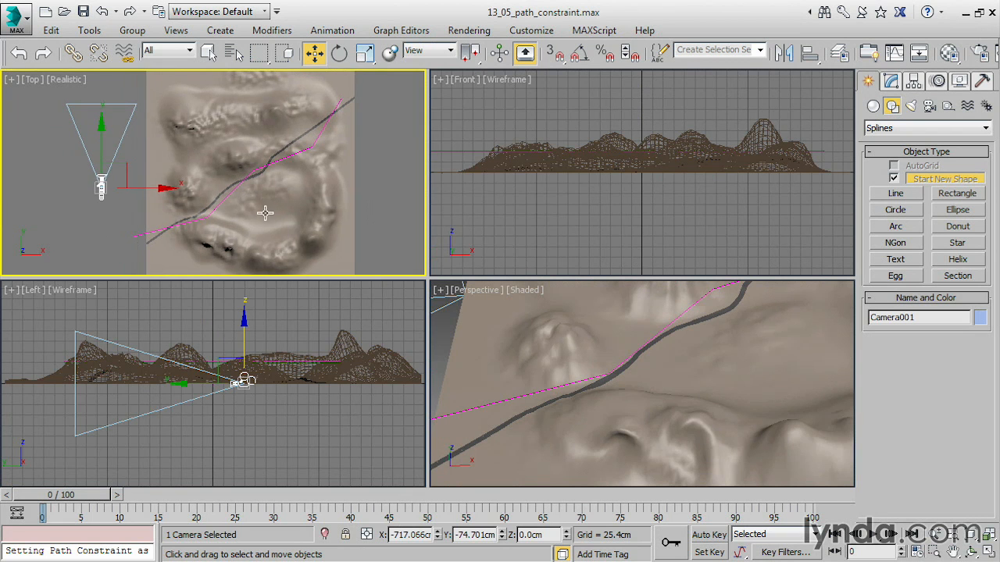
left_click(338, 31)
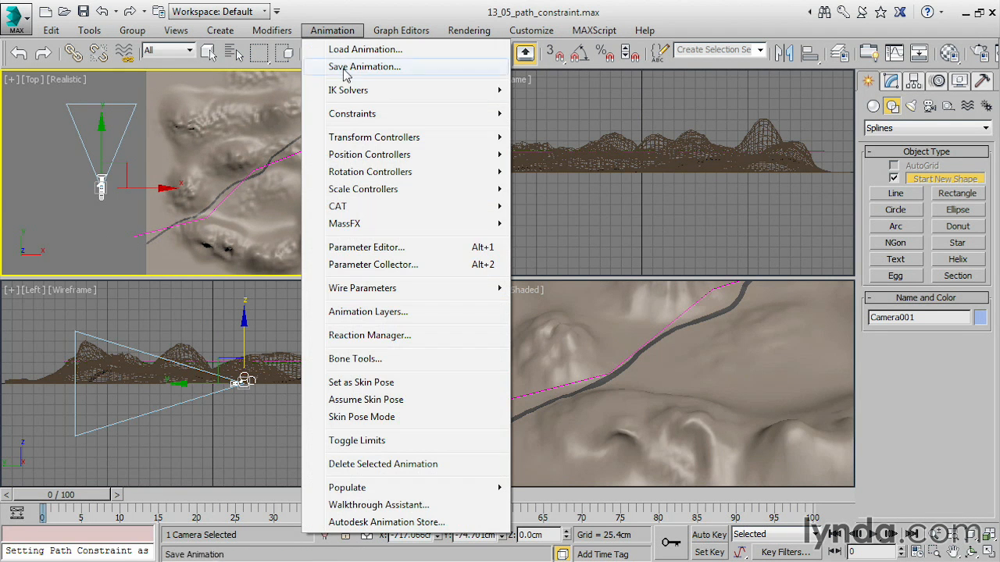
mouse_move(352, 115)
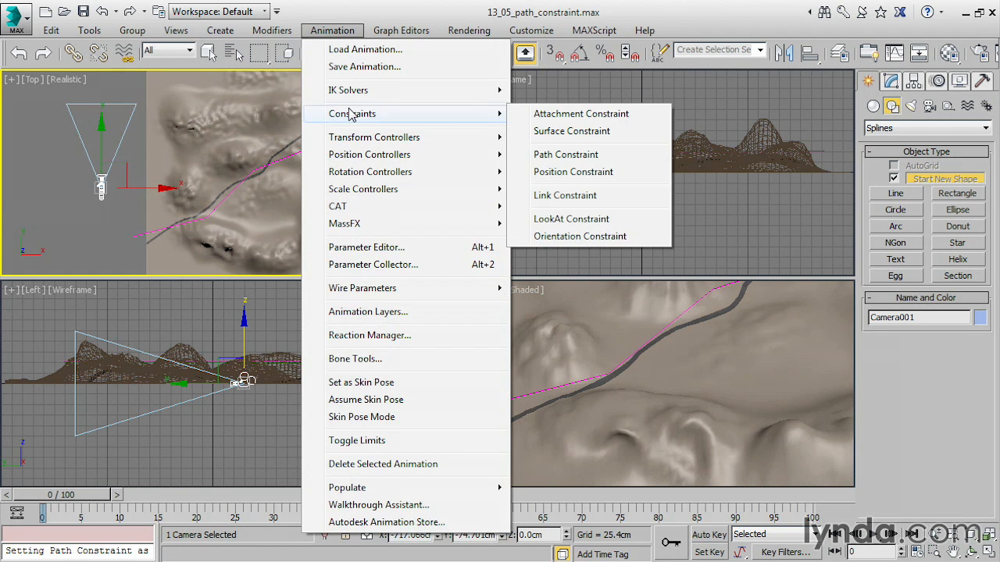
left_click(585, 156)
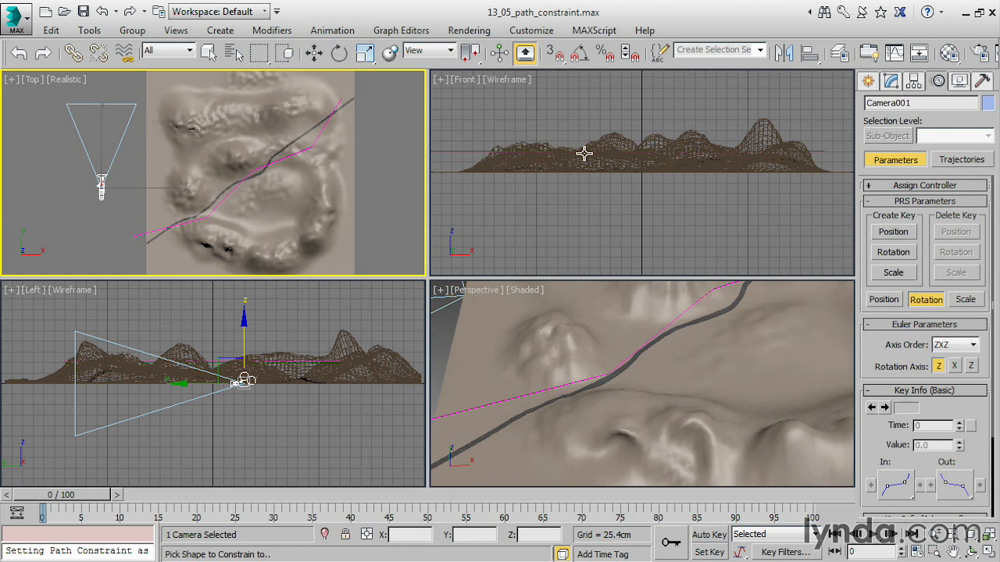
left_click(251, 169)
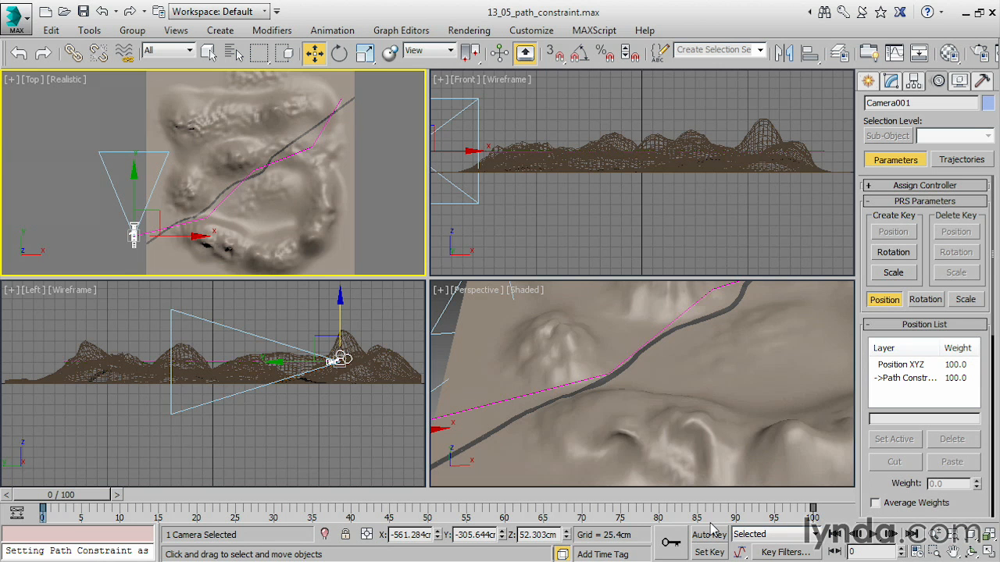
Play back the animation to check the camera's travel along the path.
left_click(873, 536)
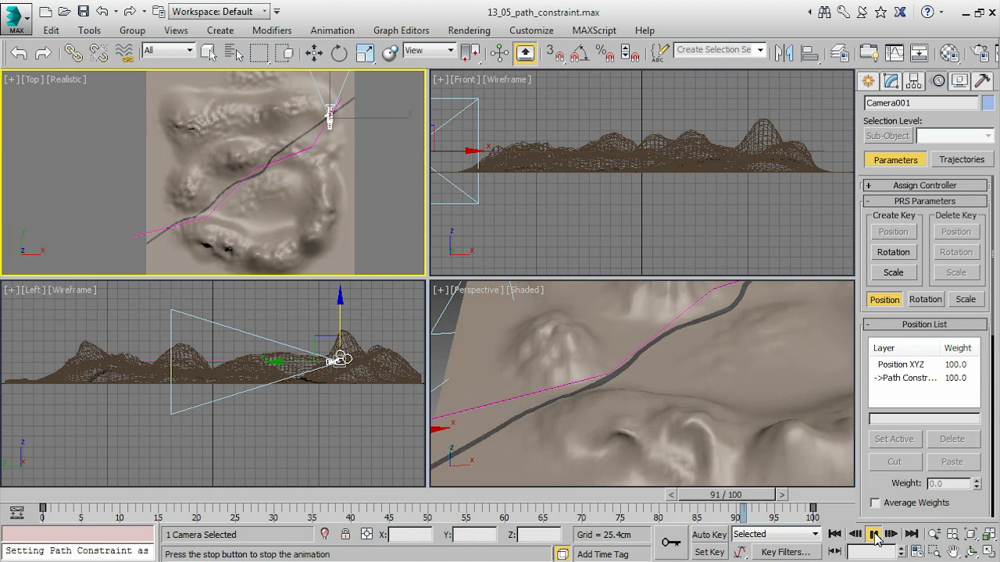
left_click(875, 537)
key("w")
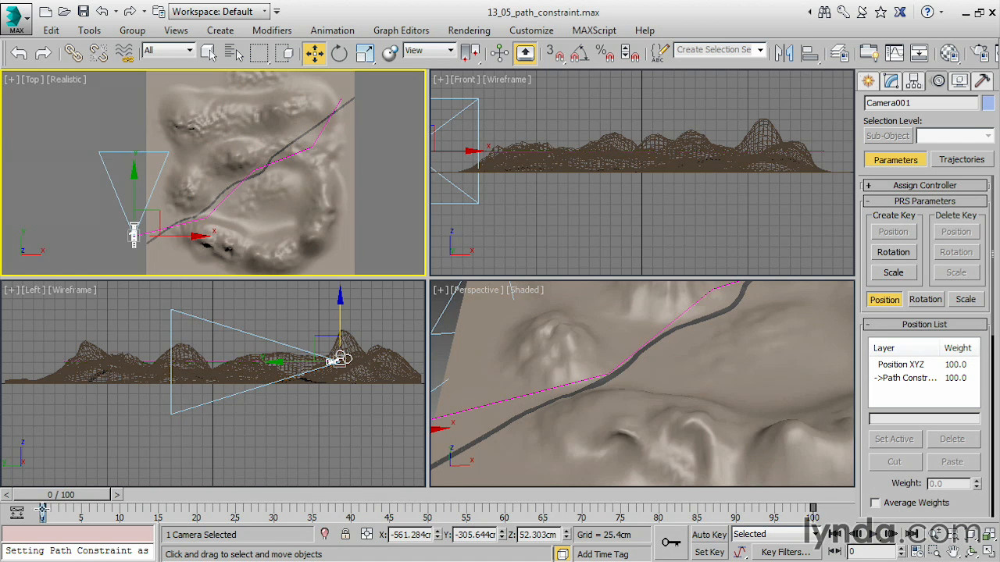
Swap the camera's path keys at frames 0 and 100 to reverse its direction of travel.
left_click_drag(44, 512, 634, 481)
left_click_drag(812, 506, 43, 518)
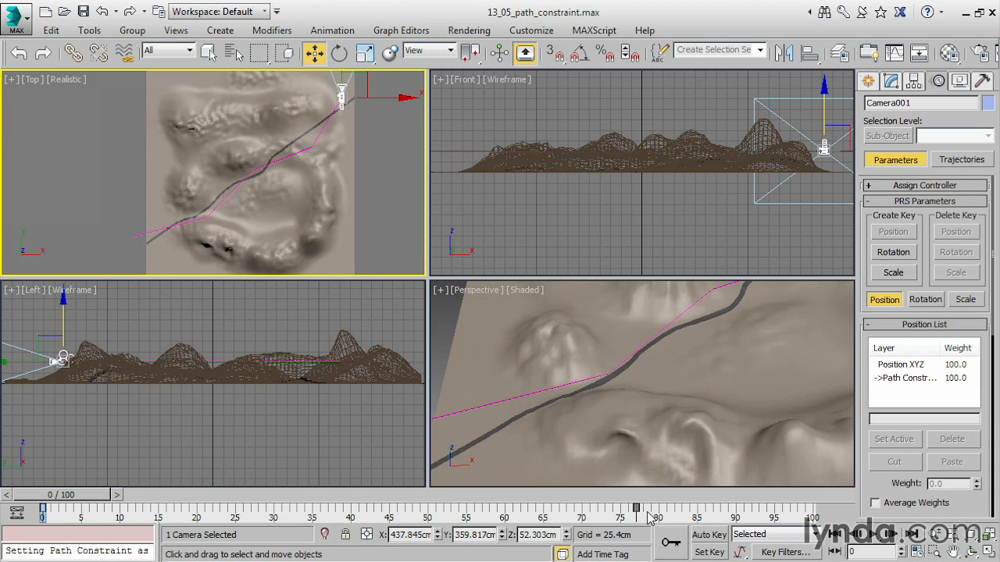
left_click_drag(637, 509, 815, 496)
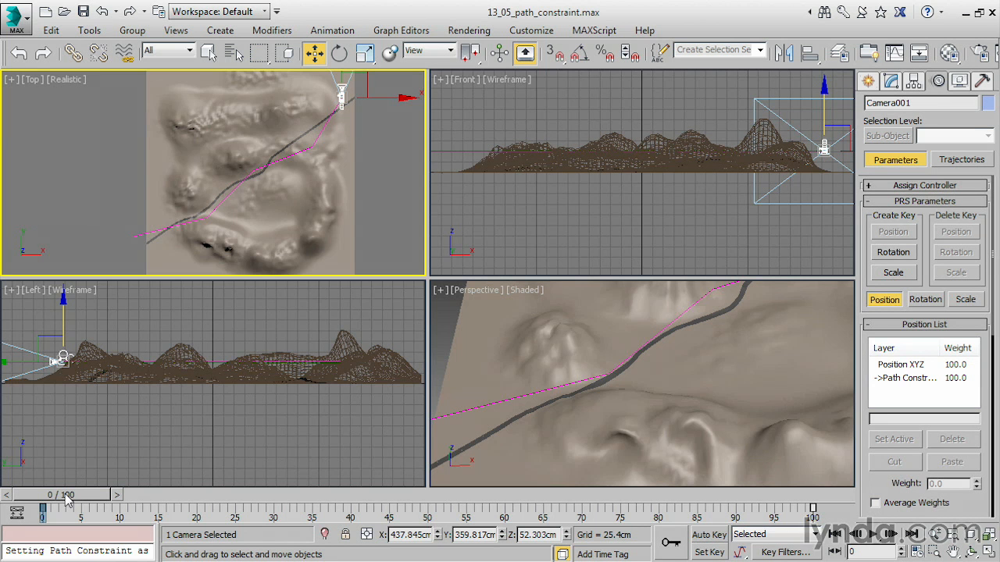
Play back the camera's reversed travel, and swap its path keys back between frames 0 and 100.
left_click(873, 535)
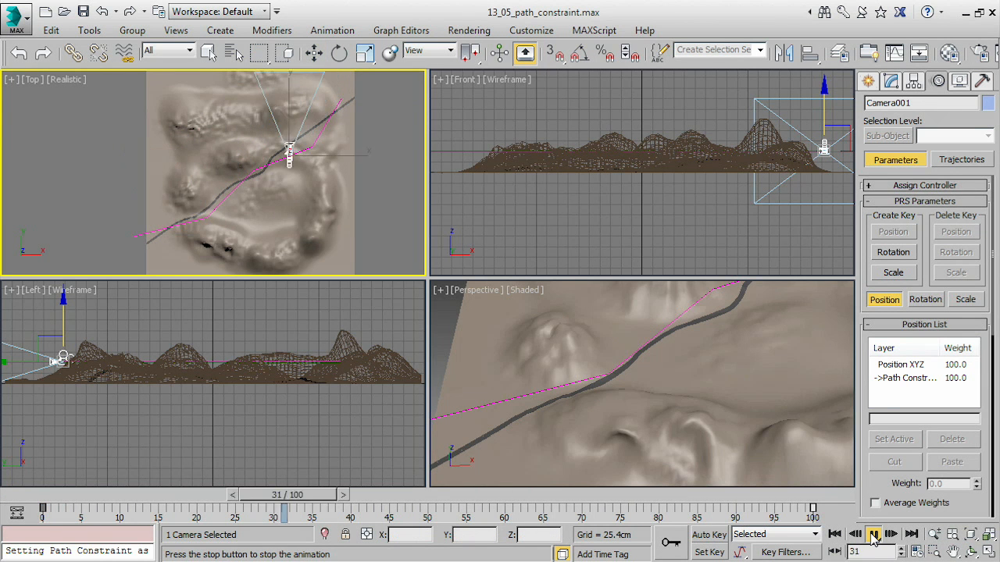
left_click(872, 536)
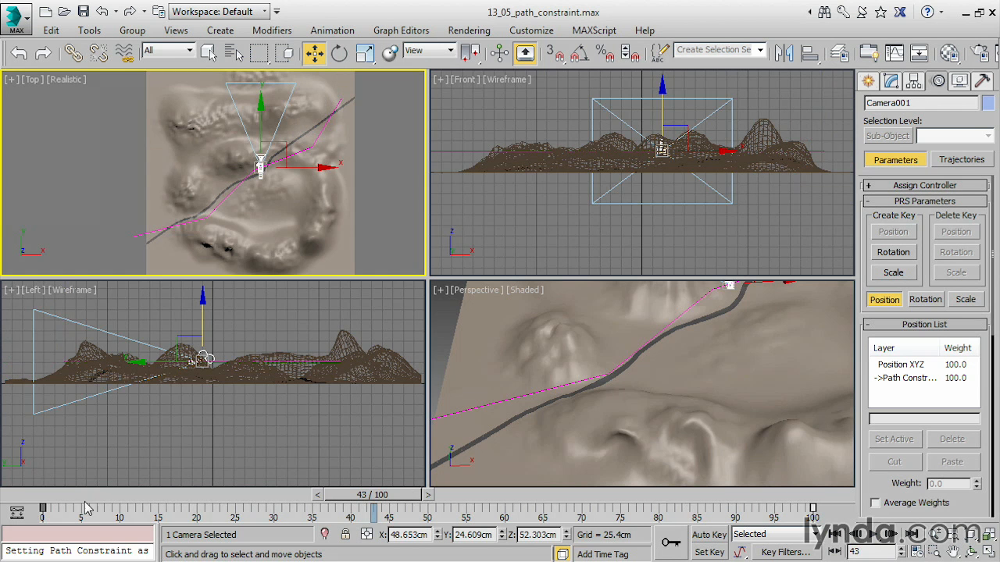
left_click_drag(43, 507, 582, 508)
left_click_drag(812, 509, 43, 509)
left_click_drag(581, 510, 814, 497)
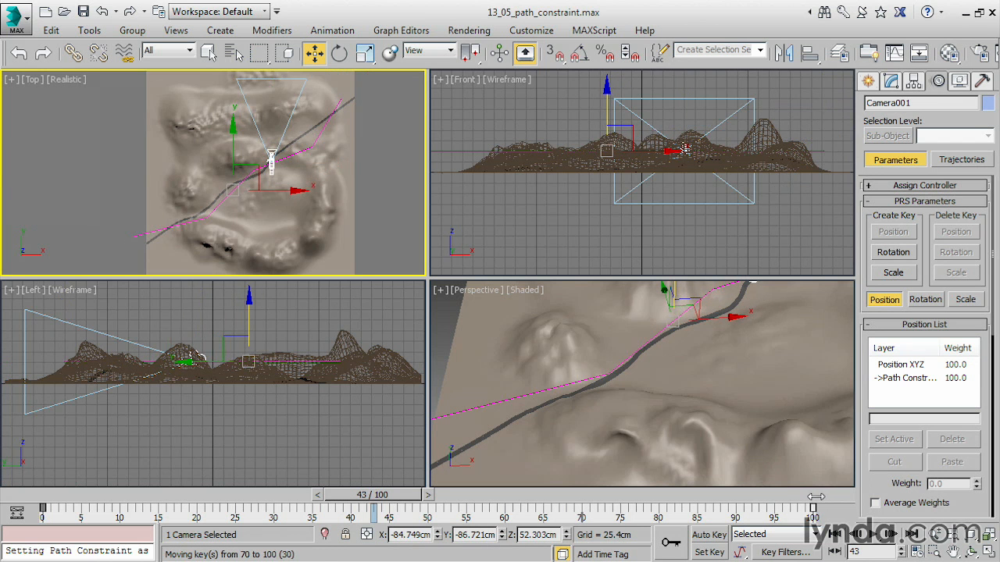
Edit the path line at vertex level and make its upper-right end vertex the first vertex.
left_click(316, 143)
left_click(315, 142)
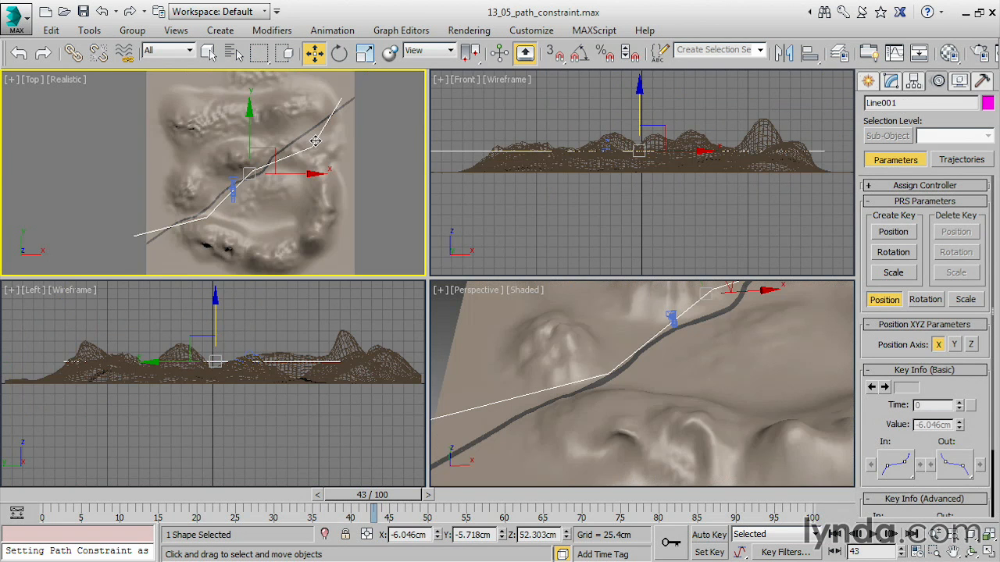
left_click(889, 83)
left_click(905, 333)
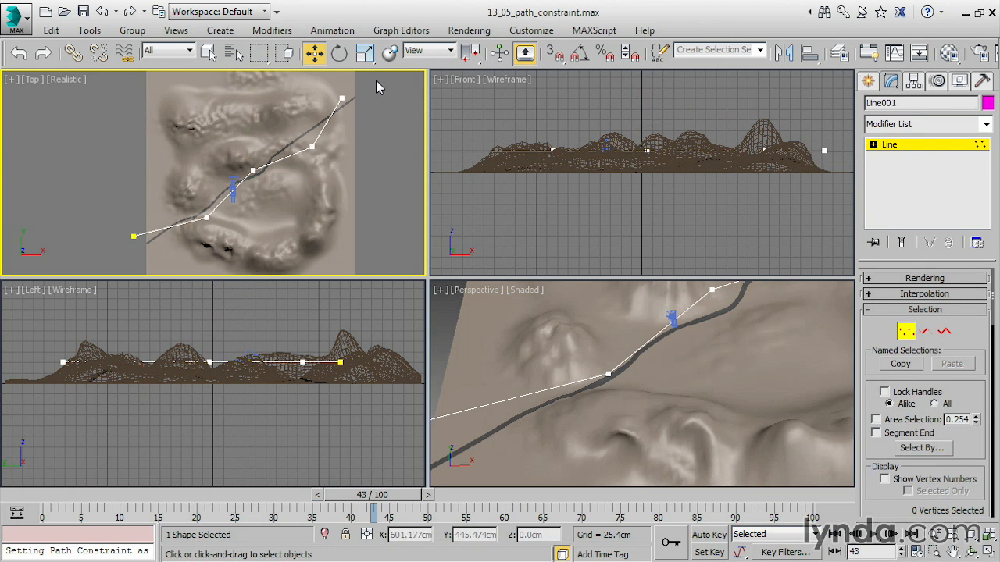
left_click(341, 99)
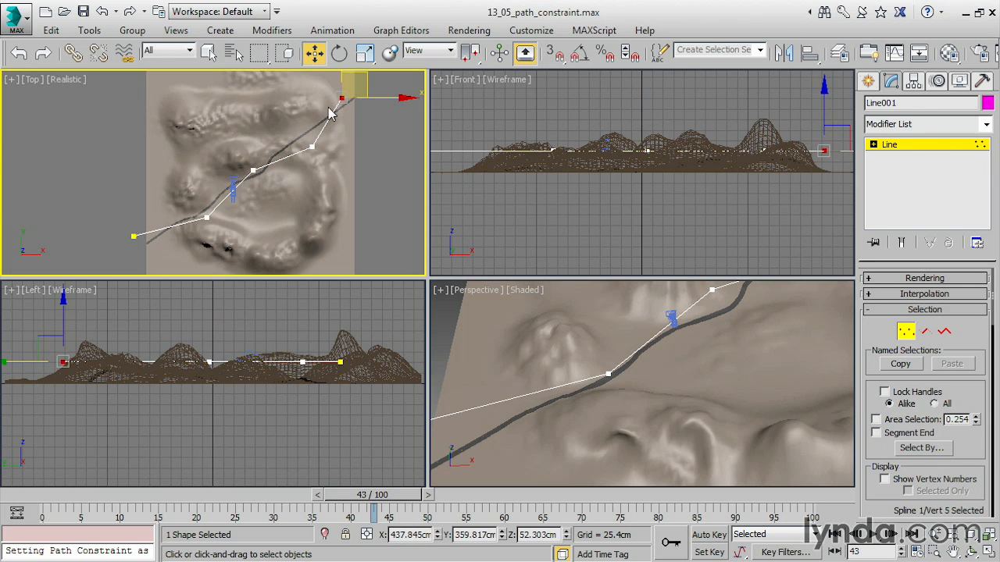
left_click_drag(870, 497, 872, 312)
scroll(872, 313, "down", 5)
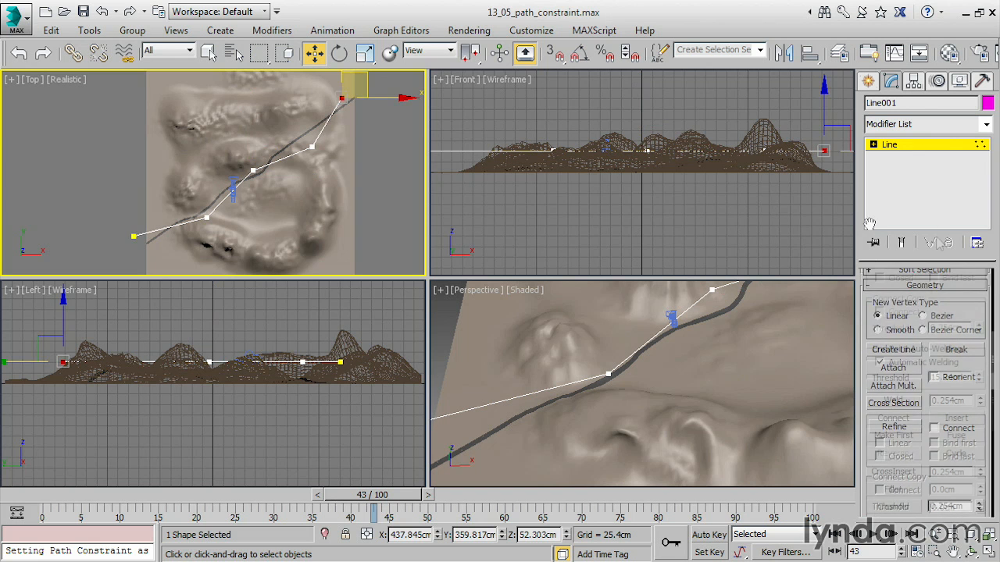
left_click(905, 441)
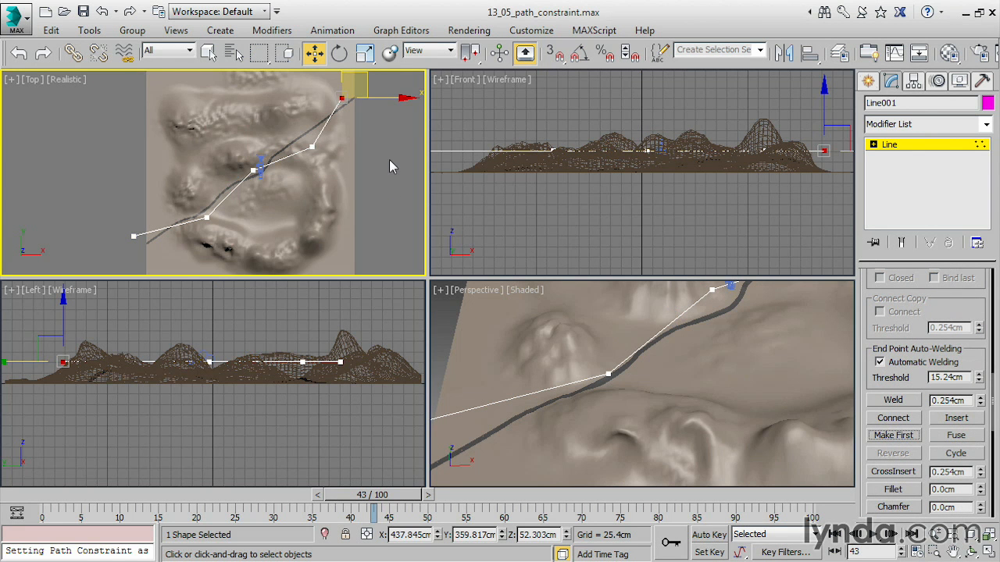
left_click(389, 160)
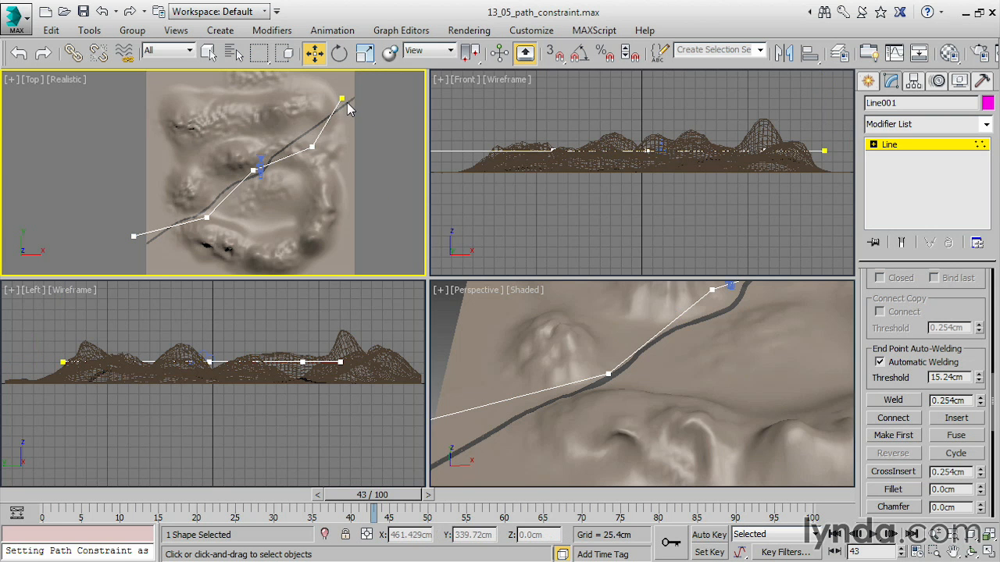
Play the animation from frame 0 to check the camera's direction, and return to frame 0.
left_click_drag(370, 482, 38, 500)
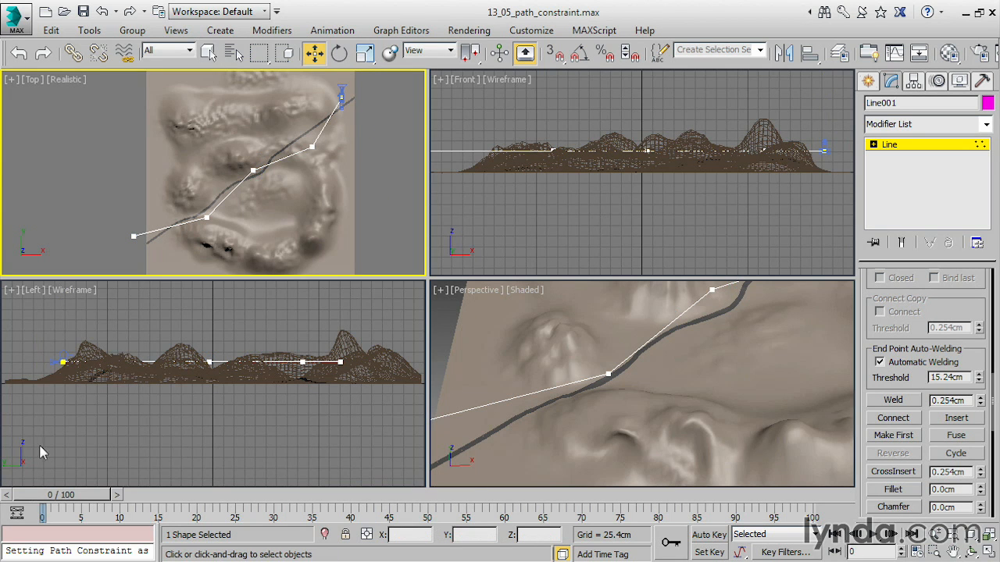
left_click(874, 536)
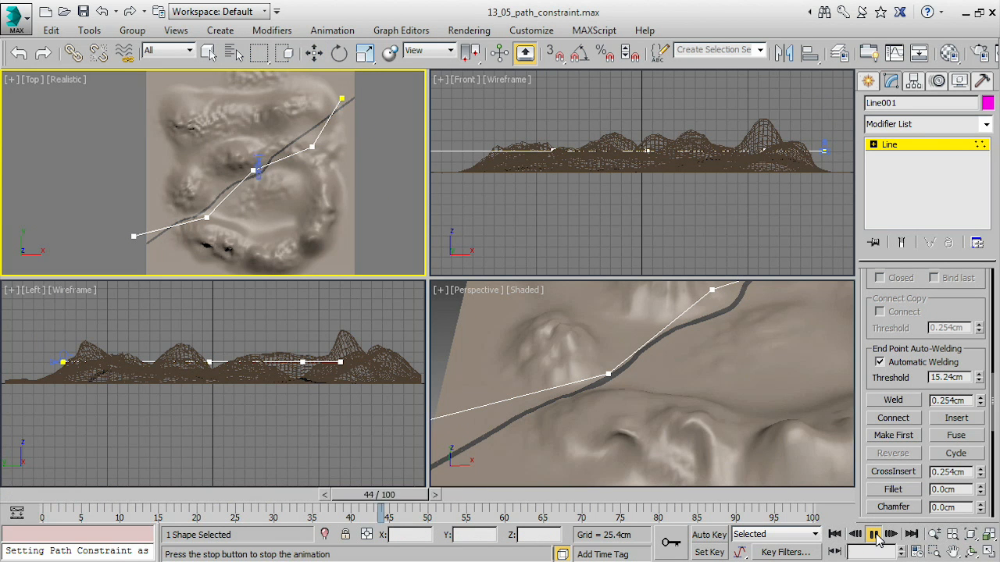
left_click(875, 536)
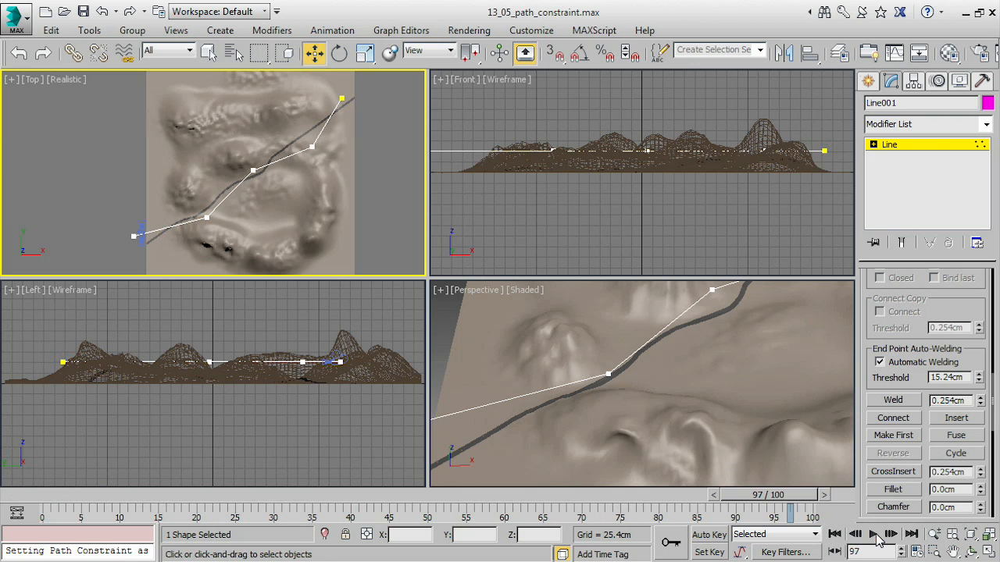
left_click_drag(761, 494, 47, 495)
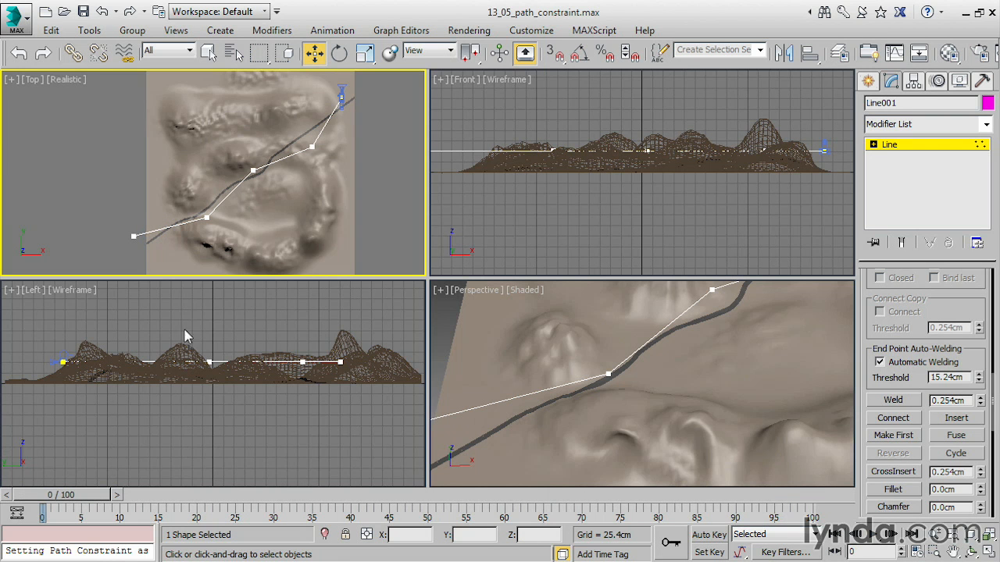
Make the line's lower-left end vertex the first vertex and convert all of the line's vertices to Smooth.
left_click(134, 235)
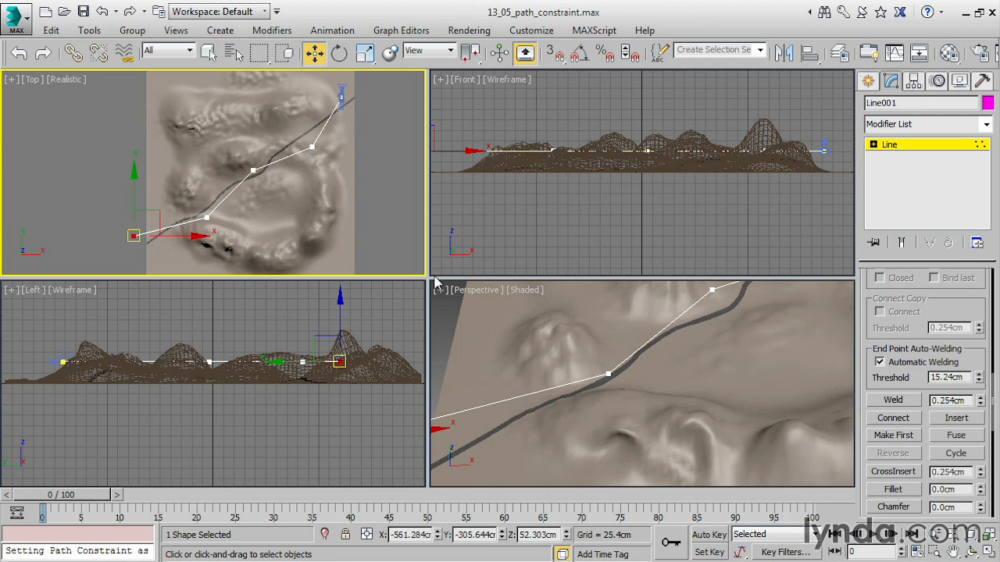
left_click(893, 435)
left_click_drag(367, 86, 110, 263)
left_click(252, 171)
right_click(252, 204)
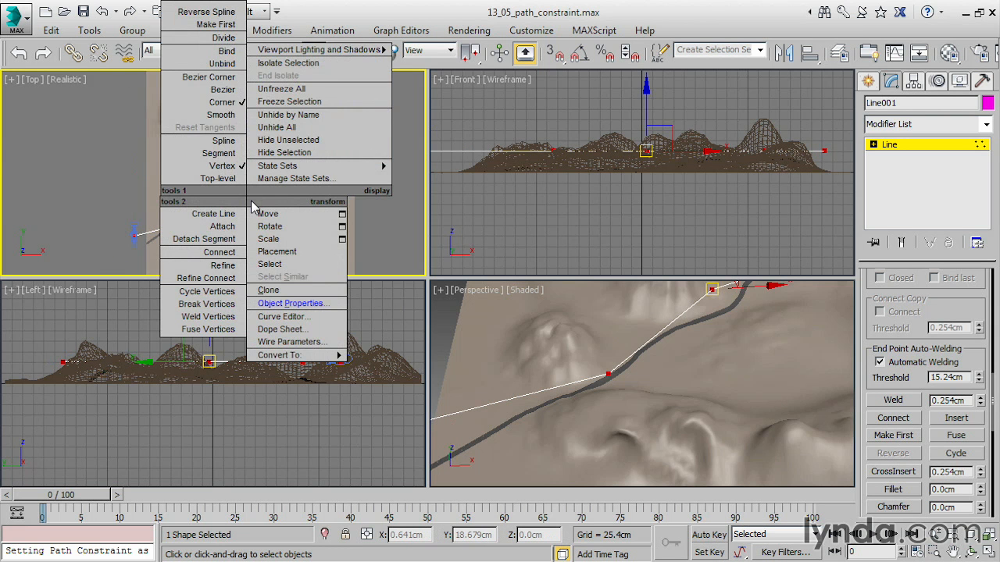
left_click(226, 116)
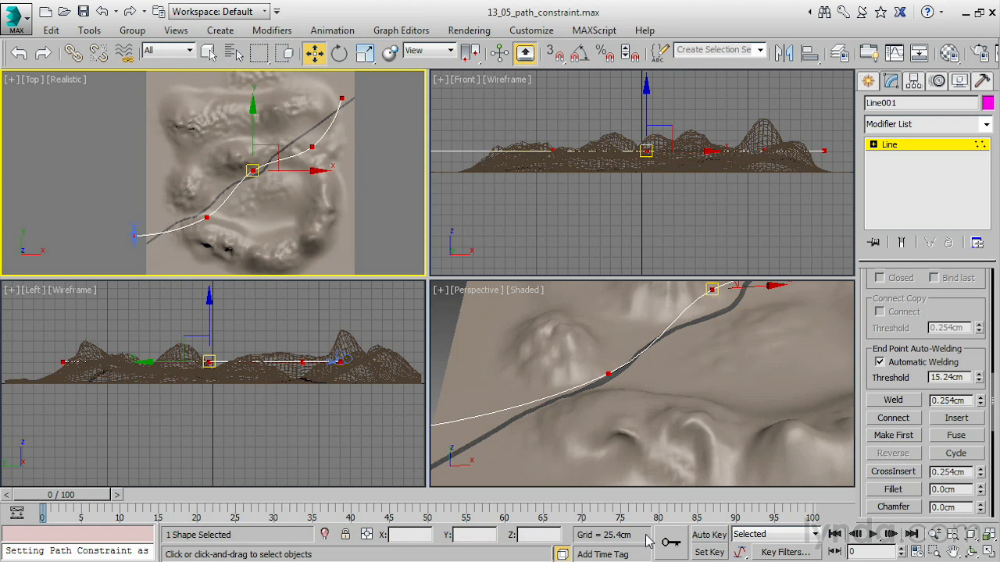
Play back the motion along the smoothed path, and change the Front view to Camera001 with the time at frame 0.
left_click(875, 535)
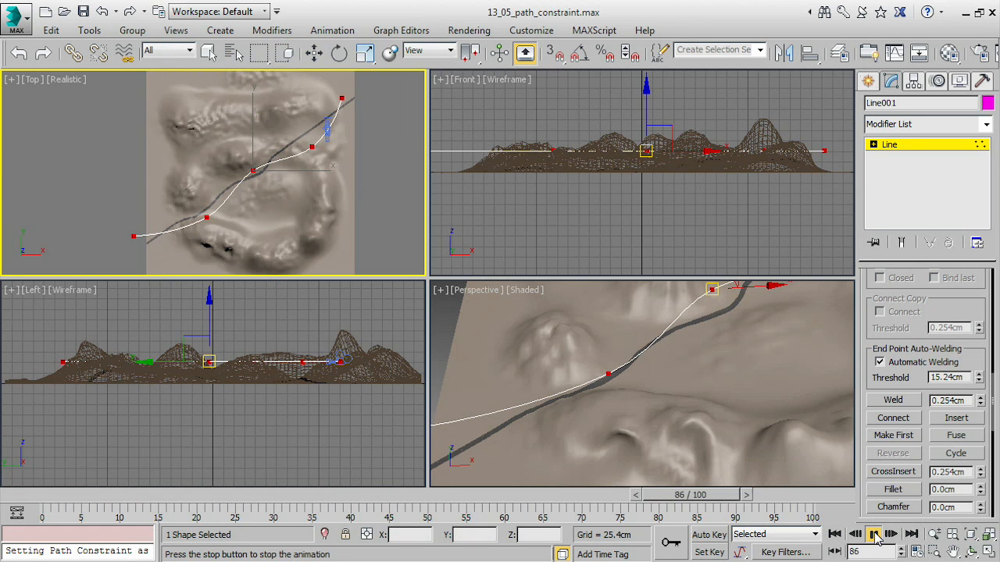
left_click(875, 536)
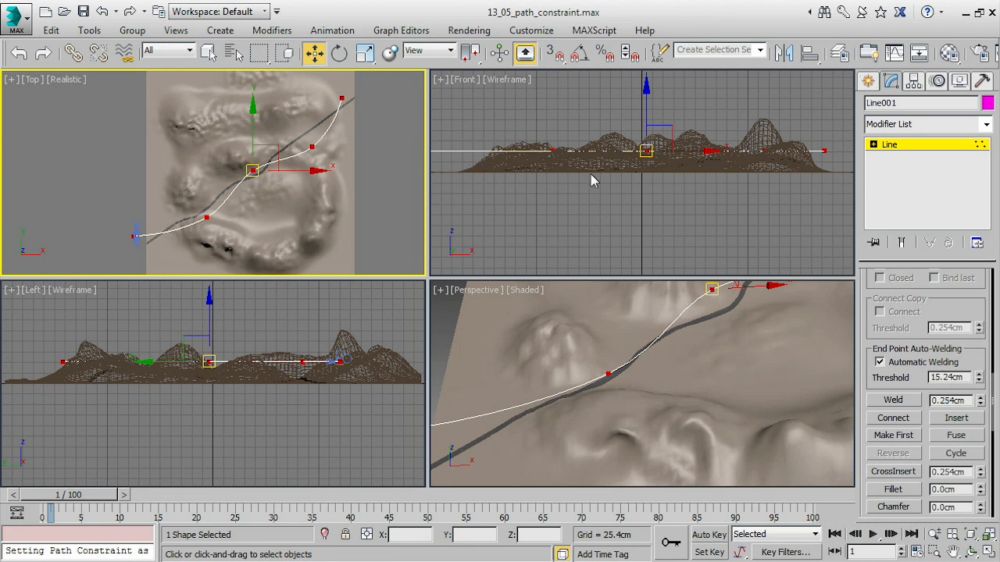
left_click(463, 81)
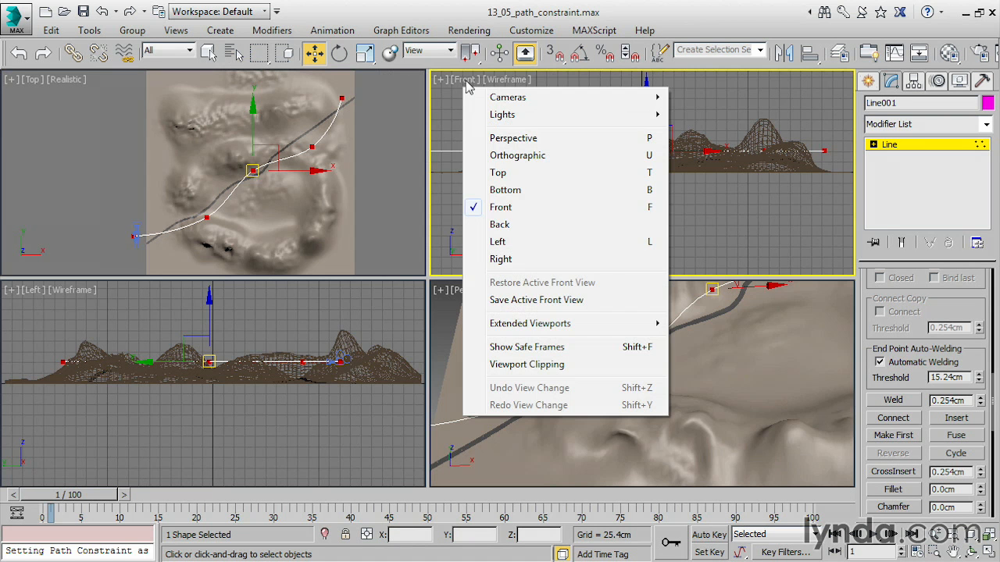
mouse_move(497, 103)
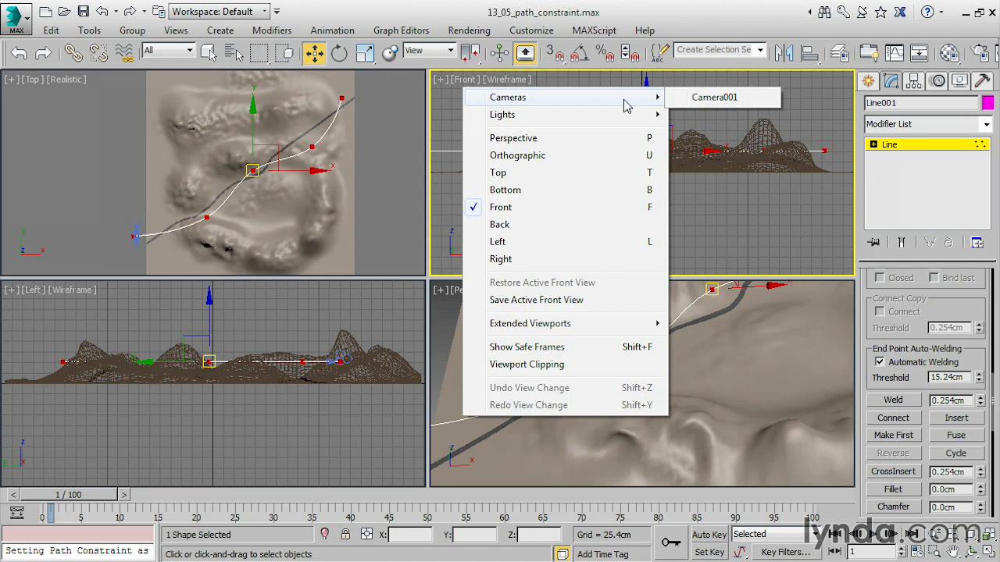
left_click(713, 101)
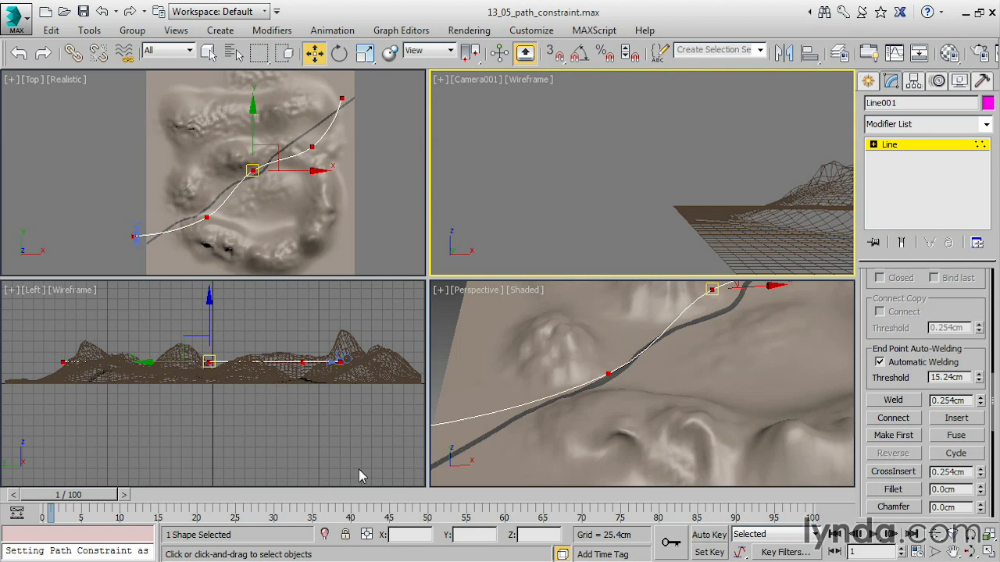
left_click_drag(90, 506, 52, 480)
Move the line's second vertex in the Top view to about X -236.5 cm, Y -201.8 cm, and leave vertex editing.
key("w")
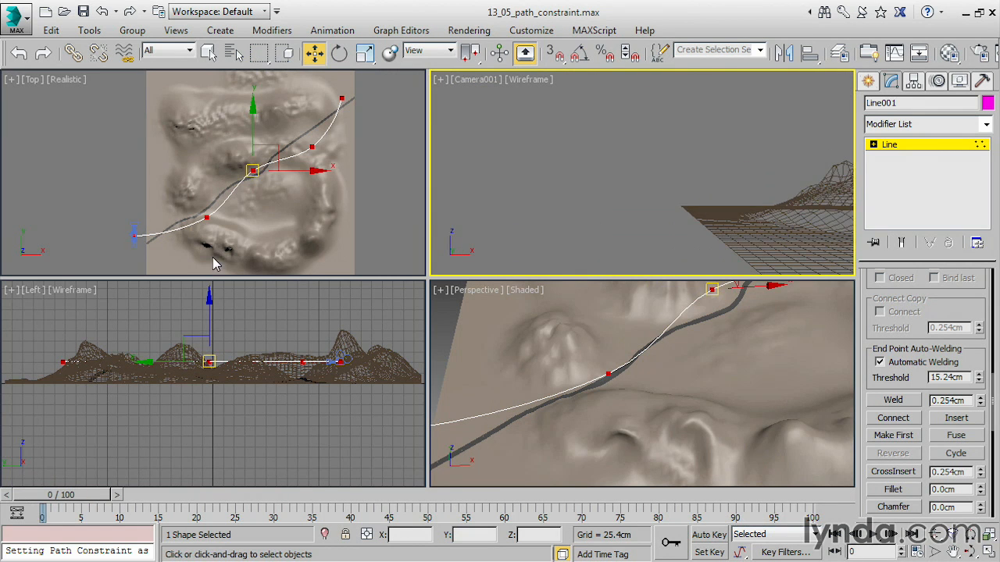
left_click(254, 219)
left_click(206, 218)
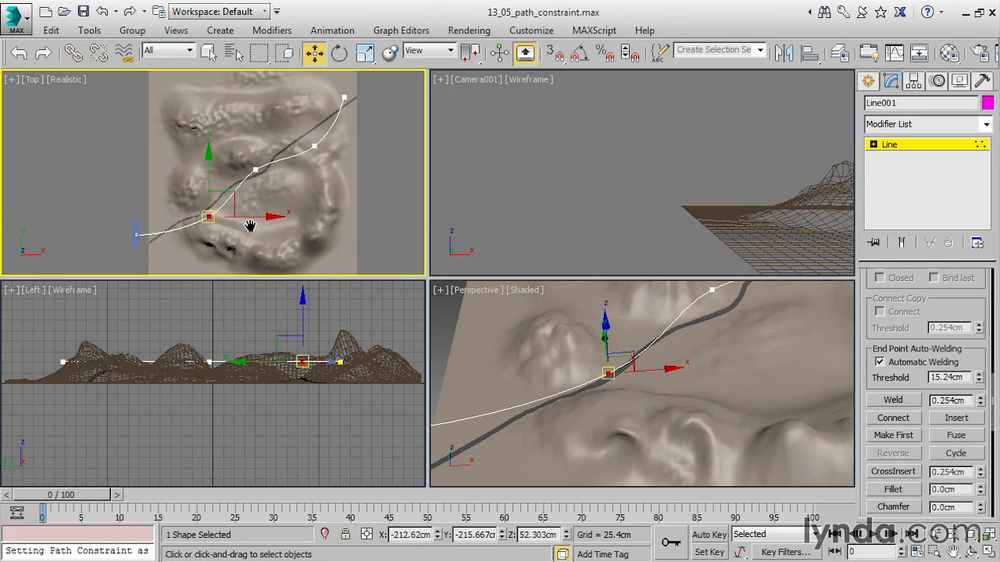
scroll(248, 227, "up", 2)
left_click_drag(212, 187, 207, 178)
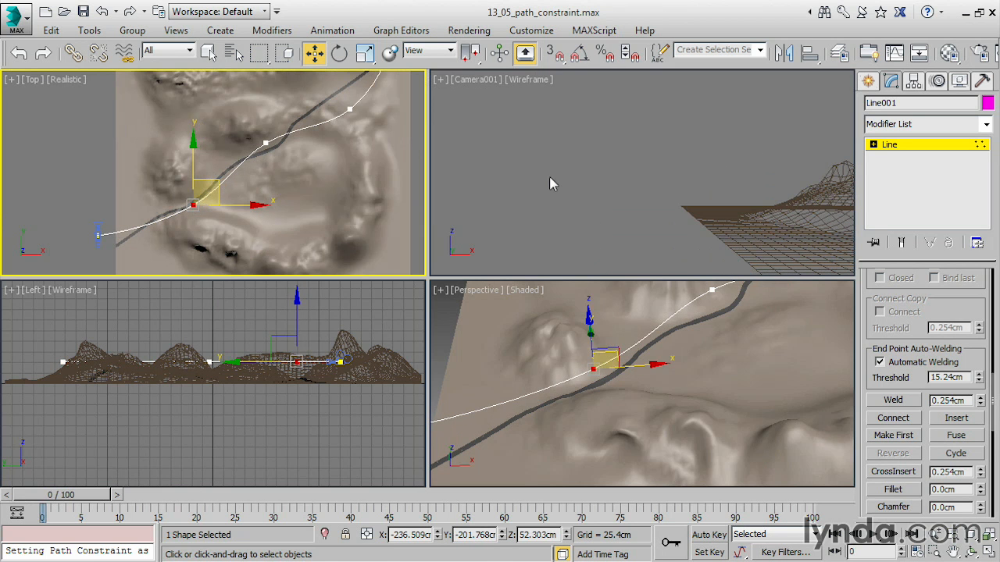
left_click(901, 147)
Turn on Follow in the camera's Path Constraint and set the follow axis to Y.
left_click(96, 240)
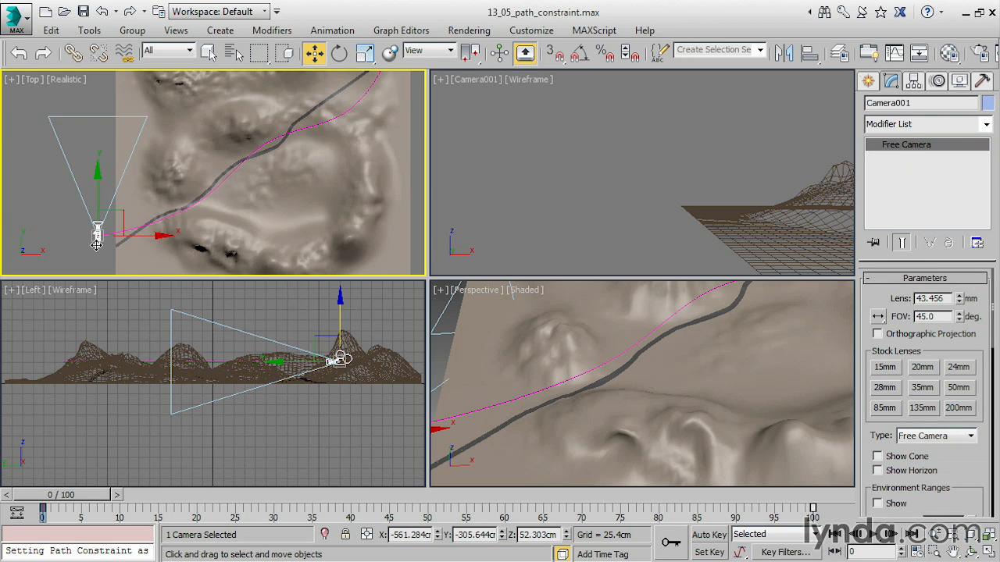
left_click(939, 82)
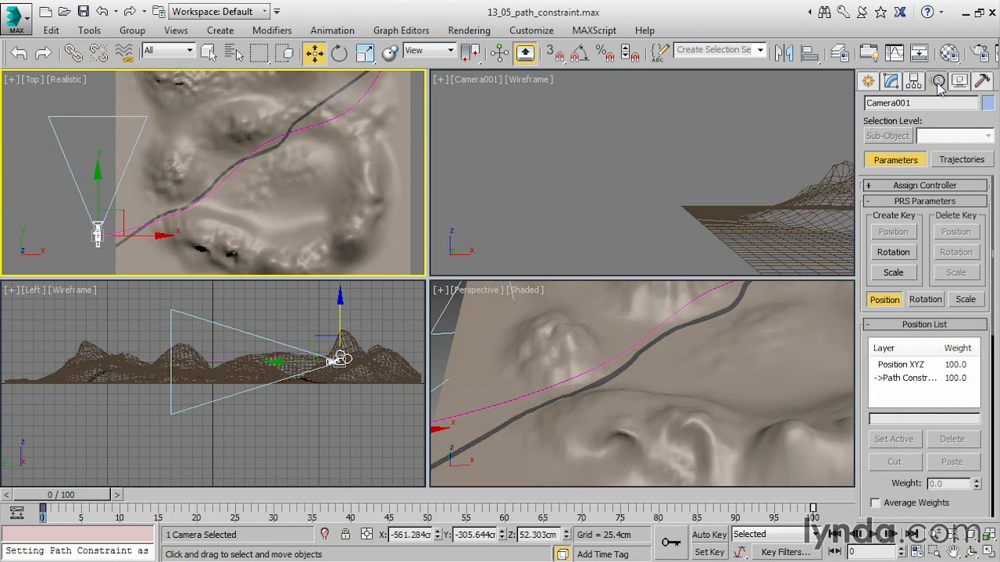
left_click_drag(889, 488, 868, 104)
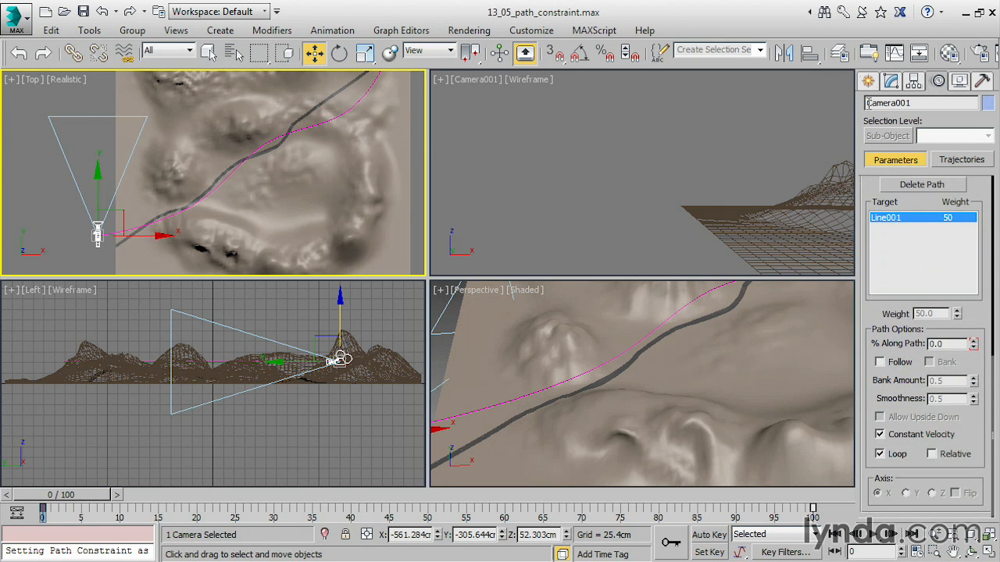
left_click(880, 362)
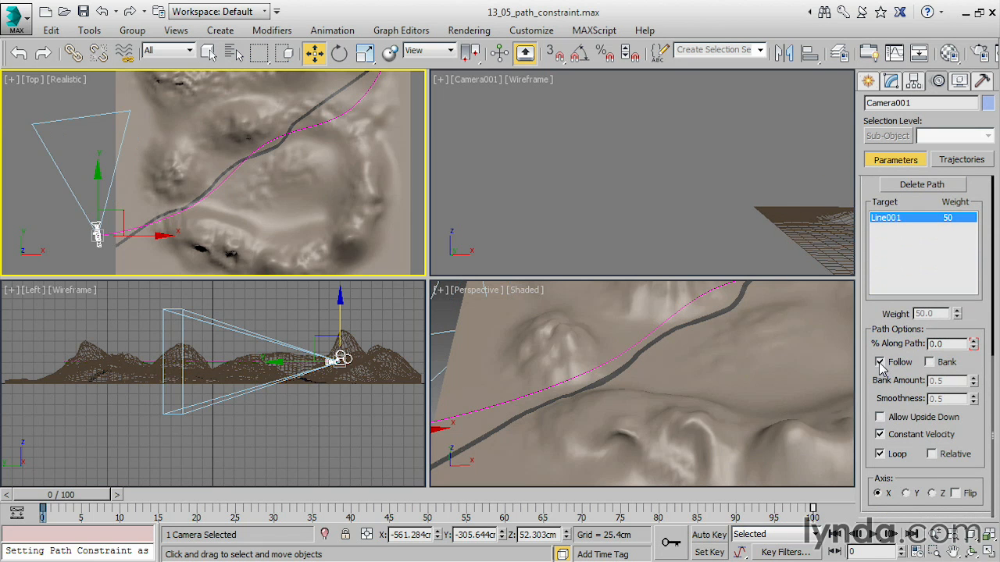
left_click(906, 494)
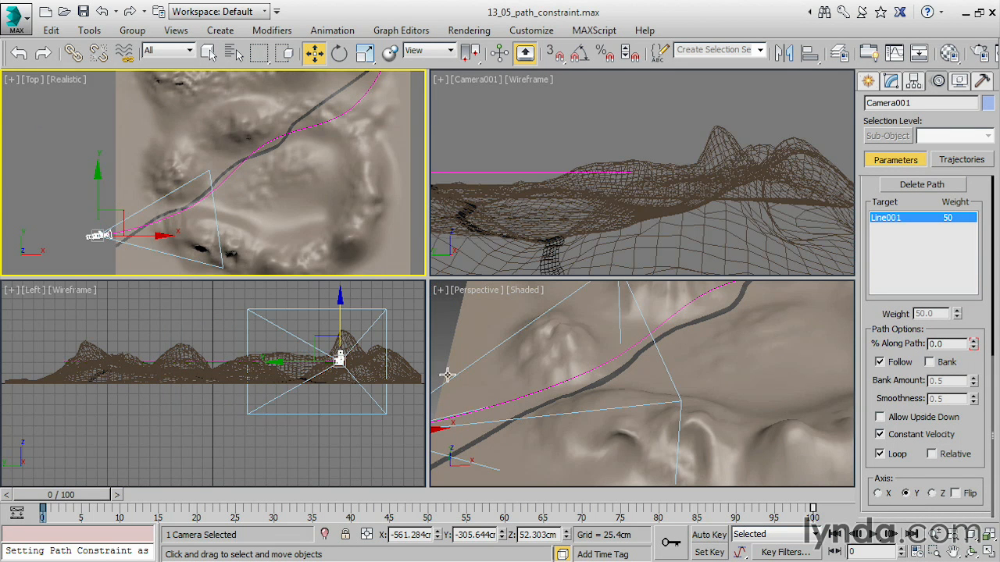
Frame the camera more closely in the Top view, and switch the Camera001 view from wireframe to Realistic shading.
middle_click_drag(288, 219, 310, 177)
scroll(310, 177, "up", 2)
scroll(310, 177, "down", 1)
middle_click_drag(229, 192, 324, 195)
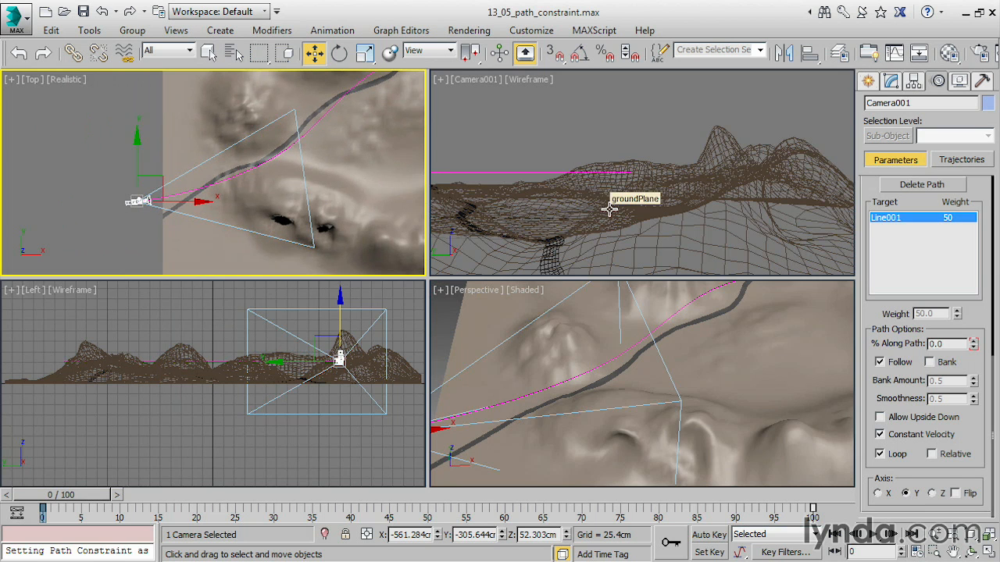
right_click(600, 137)
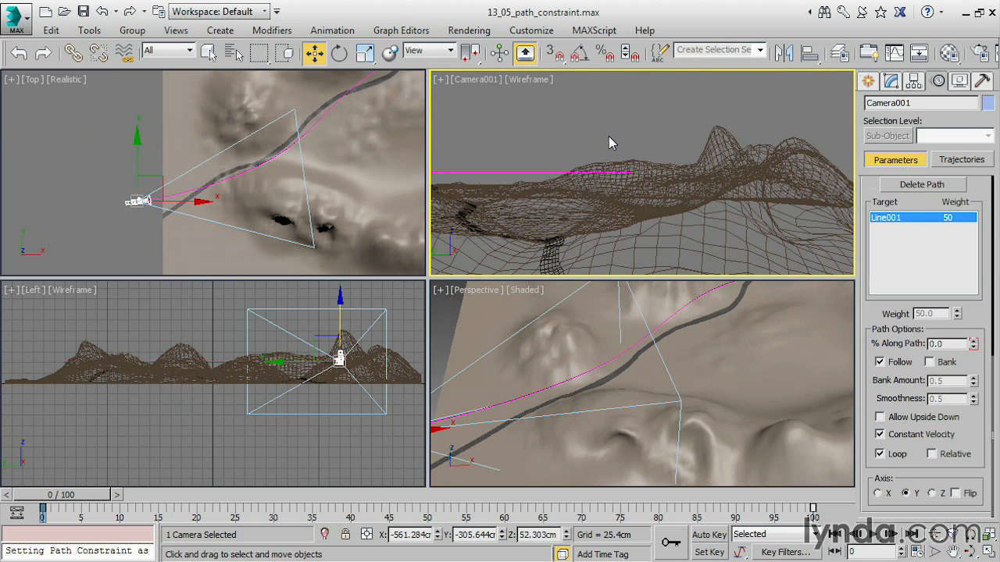
key("F3")
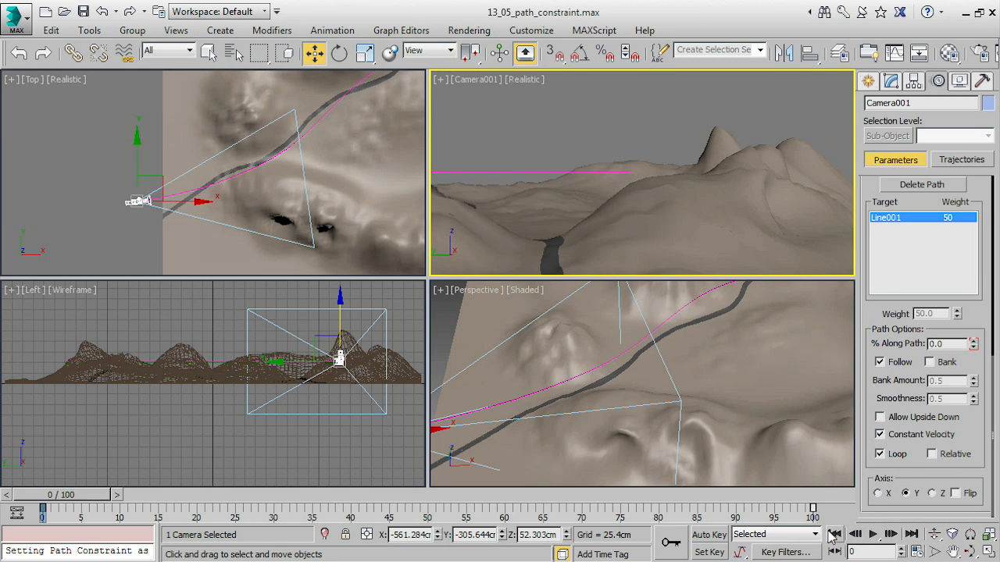
Play back the fly-through in the Camera001 view and return to frame 0.
left_click(873, 535)
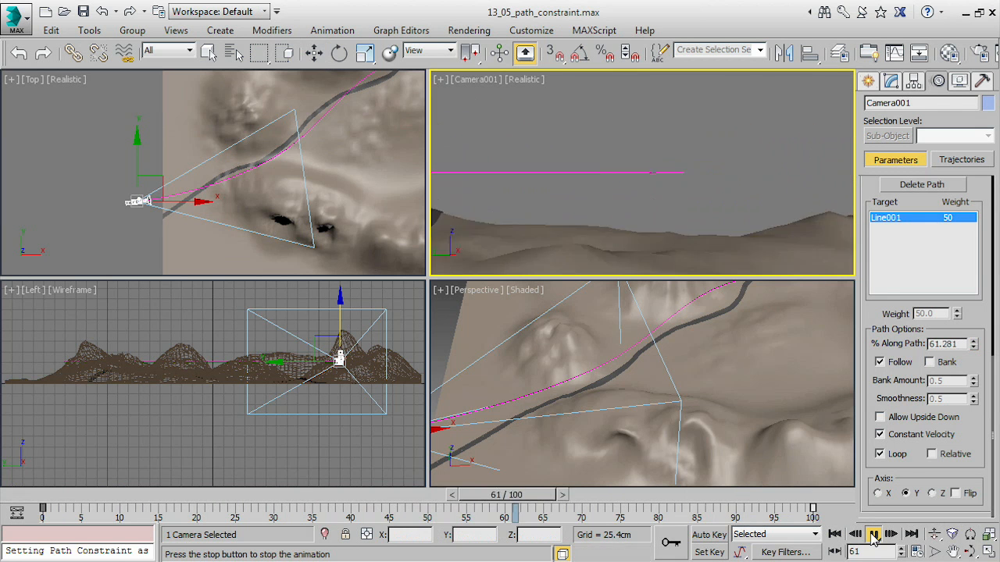
left_click(874, 535)
left_click_drag(585, 494, 22, 468)
Raise the line's first vertex to about Z 71 cm in the Left view and lower its second vertex slightly.
left_click(318, 123)
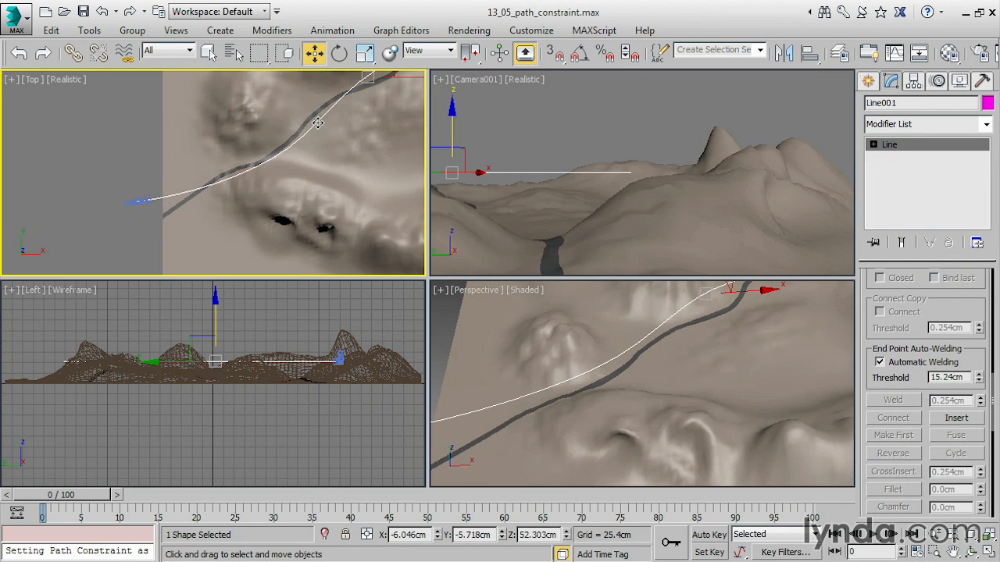
left_click(873, 144)
left_click(900, 158)
scroll(363, 383, "up", 5)
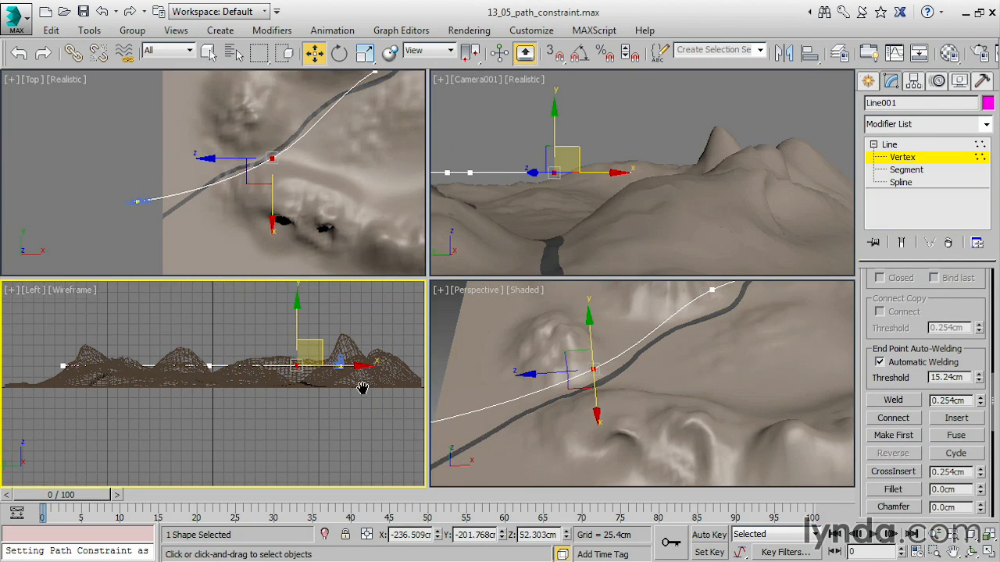
mouse_move(208, 311)
left_mouse_down()
mouse_move(223, 298)
mouse_move(219, 317)
left_mouse_up()
left_click(299, 368)
left_click_drag(301, 310, 302, 294)
Raise the line's third vertex to about Z 59.9 cm in the Left view, and leave vertex editing.
middle_click_drag(212, 332, 319, 343)
left_click_drag(167, 357, 137, 400)
left_click_drag(146, 344, 146, 337)
right_click(492, 230)
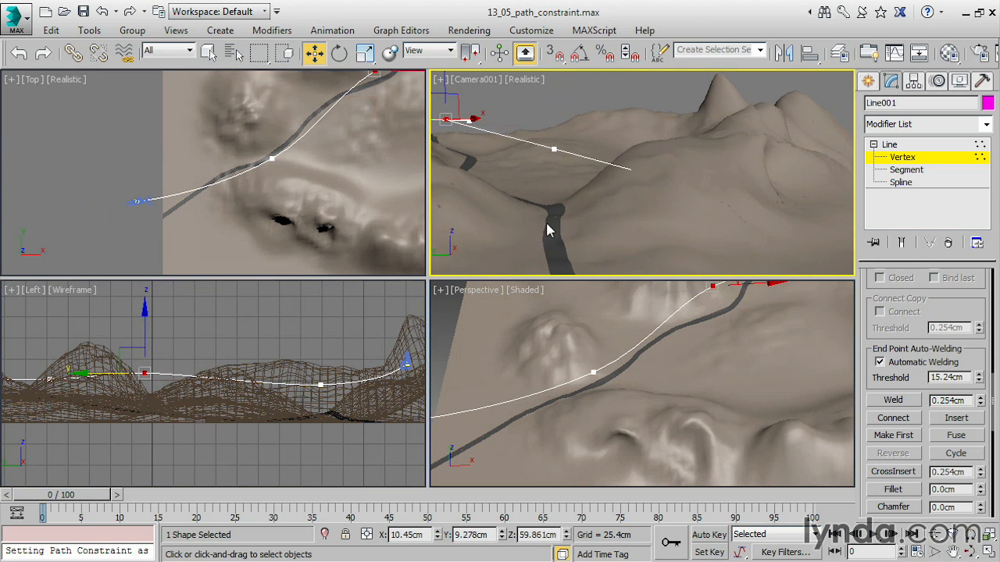
left_click(899, 162)
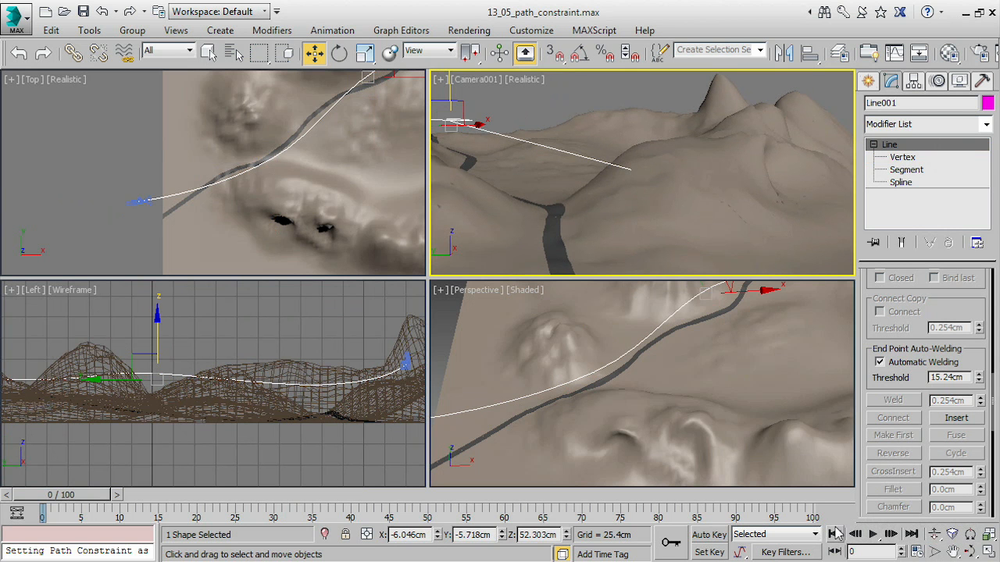
Play back the fly-through in the Camera001 view, stop near frame 73, and examine the camera's place on the path in the Top view.
left_click(872, 535)
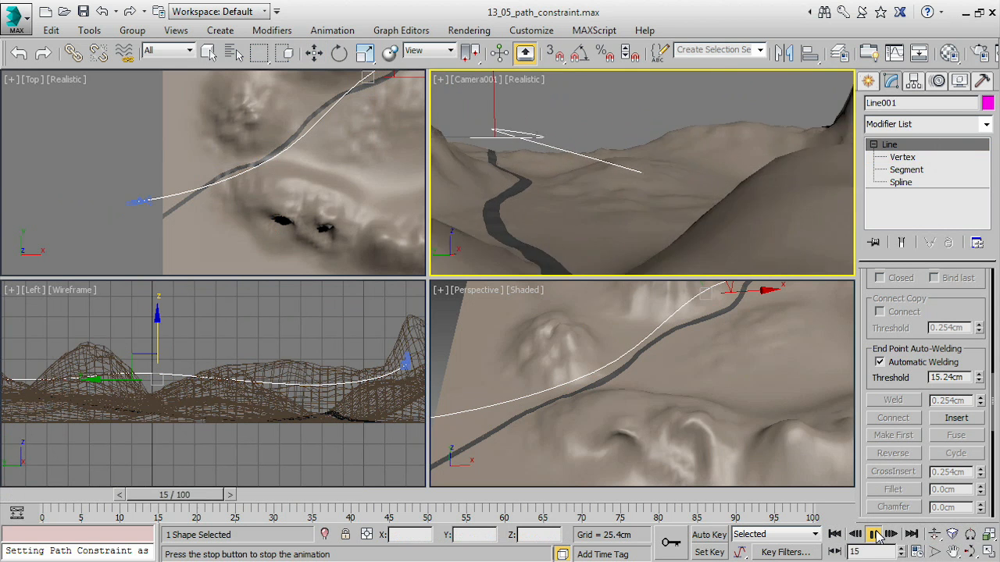
left_click(876, 536)
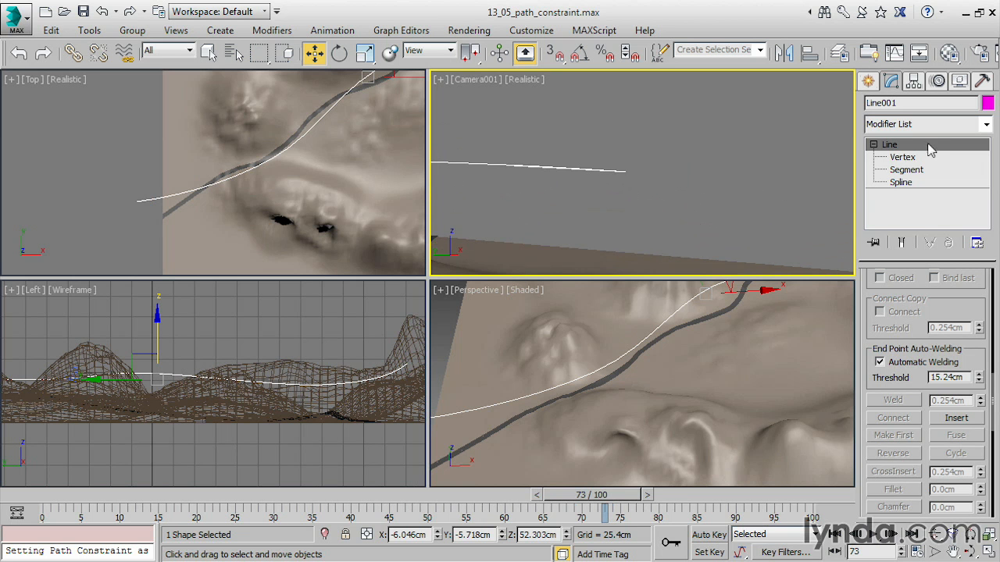
middle_click_drag(339, 151, 257, 191)
scroll(258, 190, "down", 3)
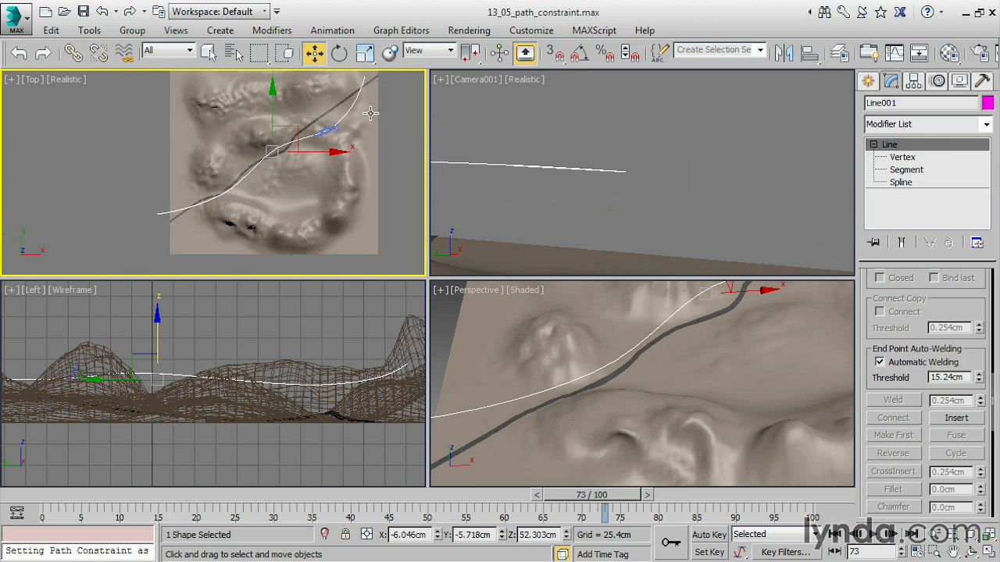
left_click(336, 144)
left_click(392, 144)
scroll(366, 147, "up", 2)
scroll(366, 147, "up", 1)
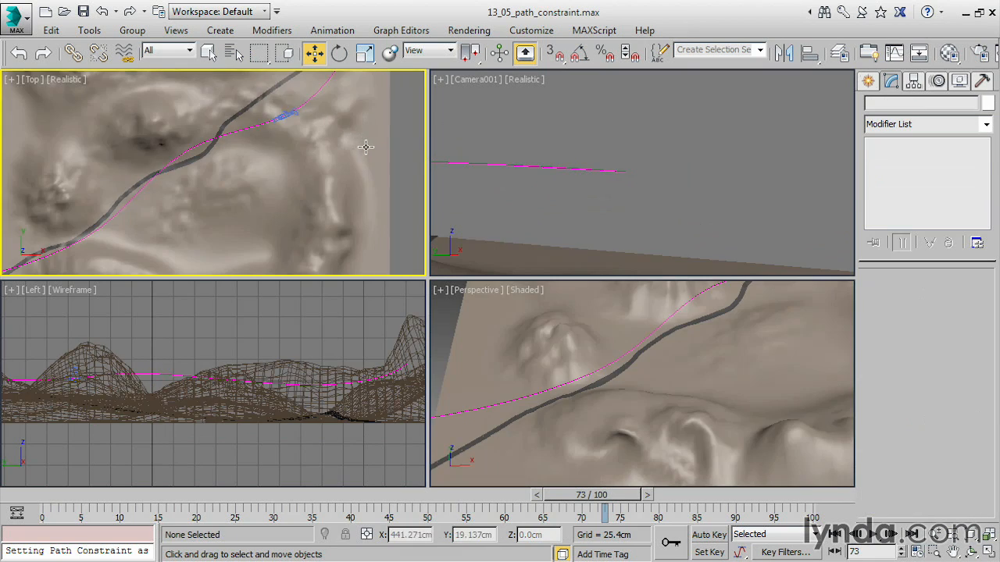
left_click(286, 112)
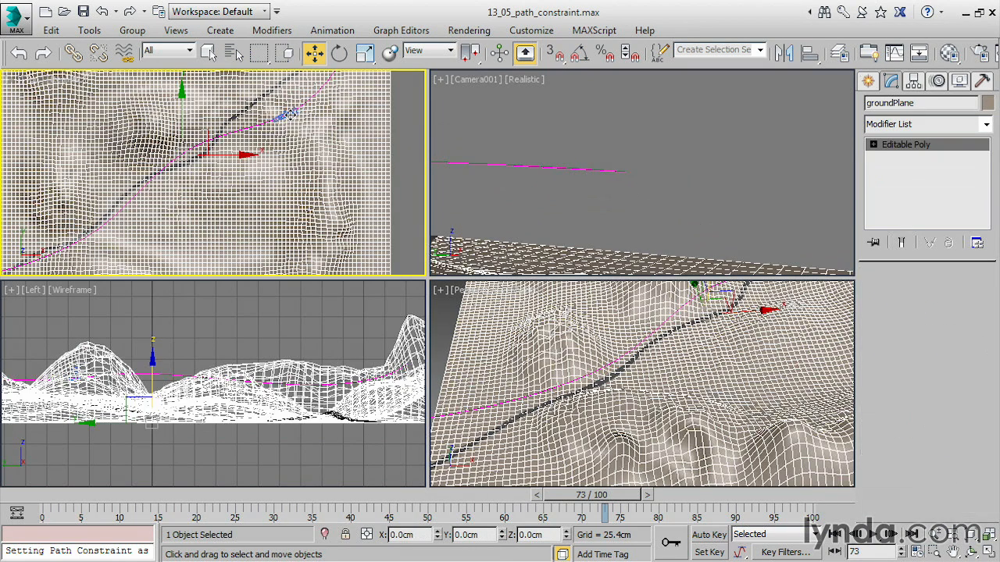
left_click(289, 114)
middle_click_drag(279, 129, 372, 107)
Return to frame 0, select Camera001 in the Top view, and show its Path Constraint parameters.
left_click(836, 534)
scroll(277, 184, "down", 3)
scroll(315, 153, "up", 2)
left_click(157, 198)
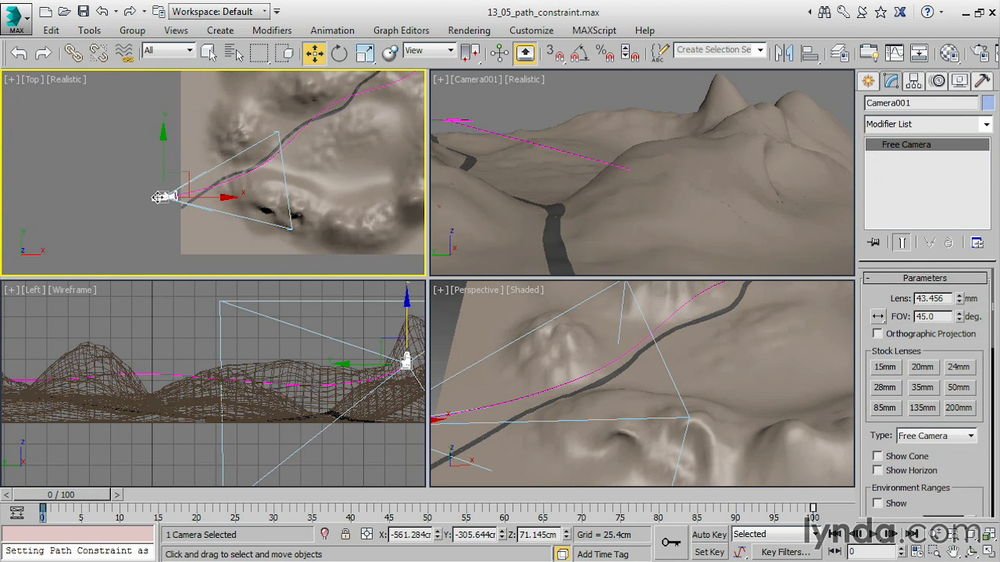
left_click(940, 81)
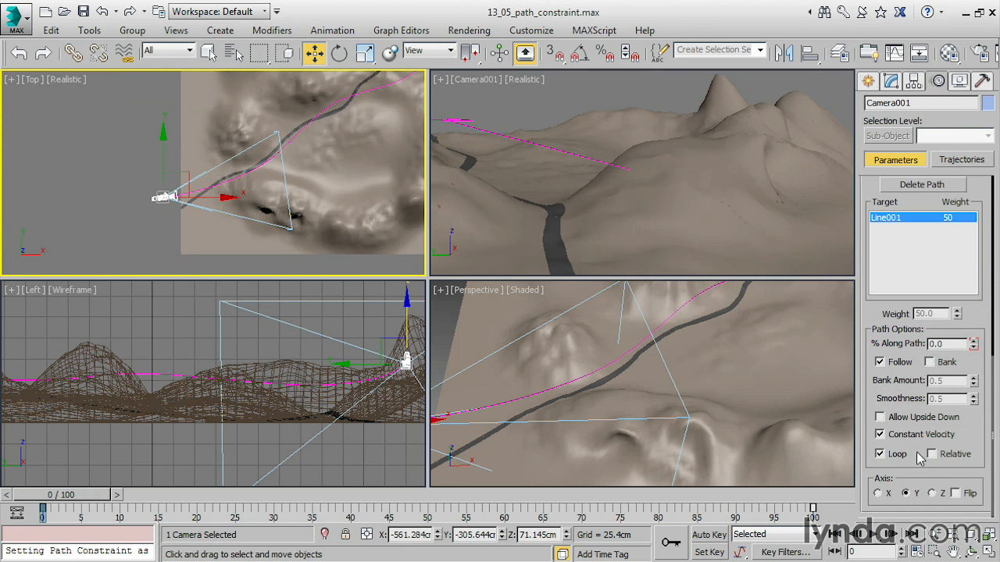
Turn on Bank in the camera's Path Constraint and play back the banked fly-through in the Camera001 view.
left_click(929, 363)
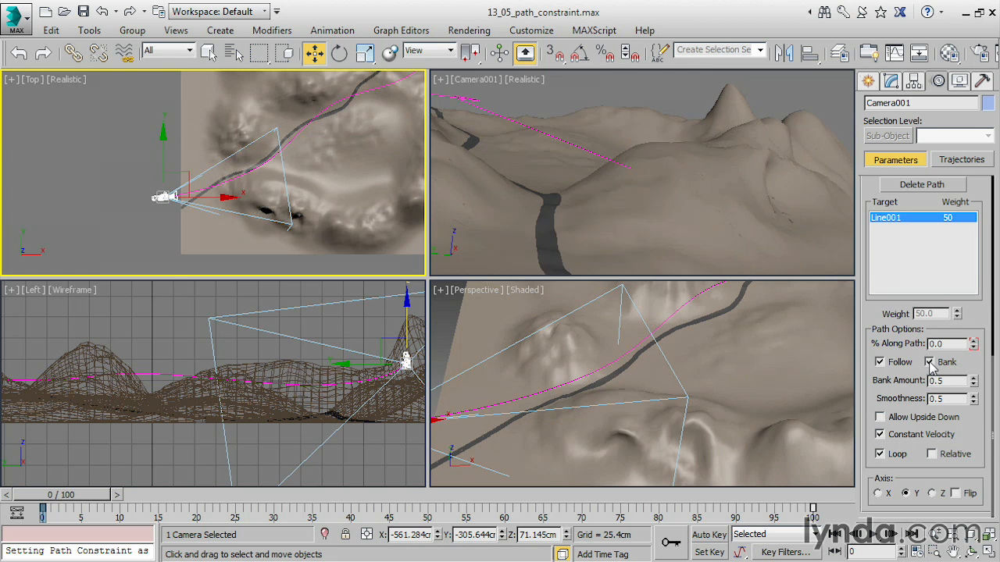
left_click(929, 363)
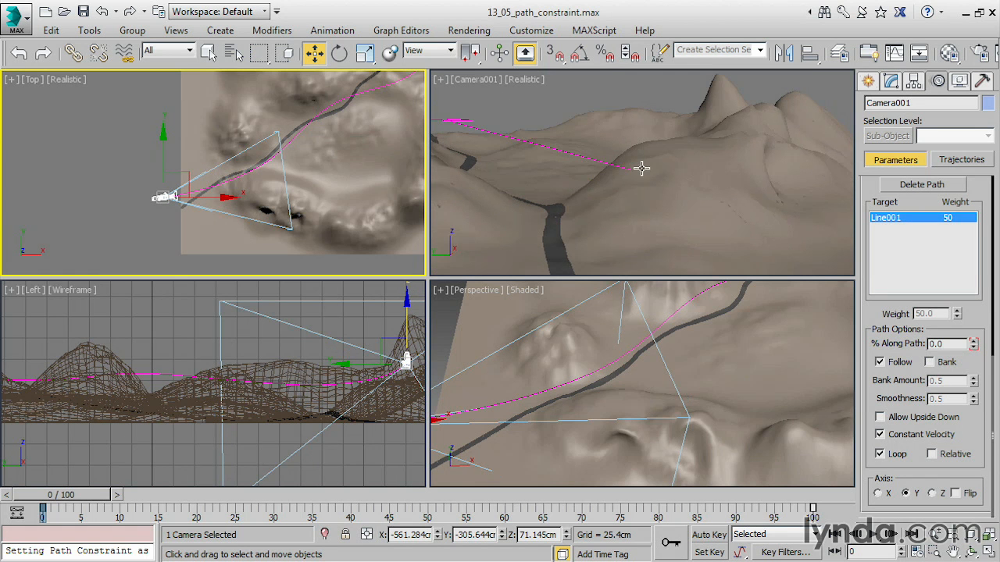
left_click(928, 363)
left_click(872, 534)
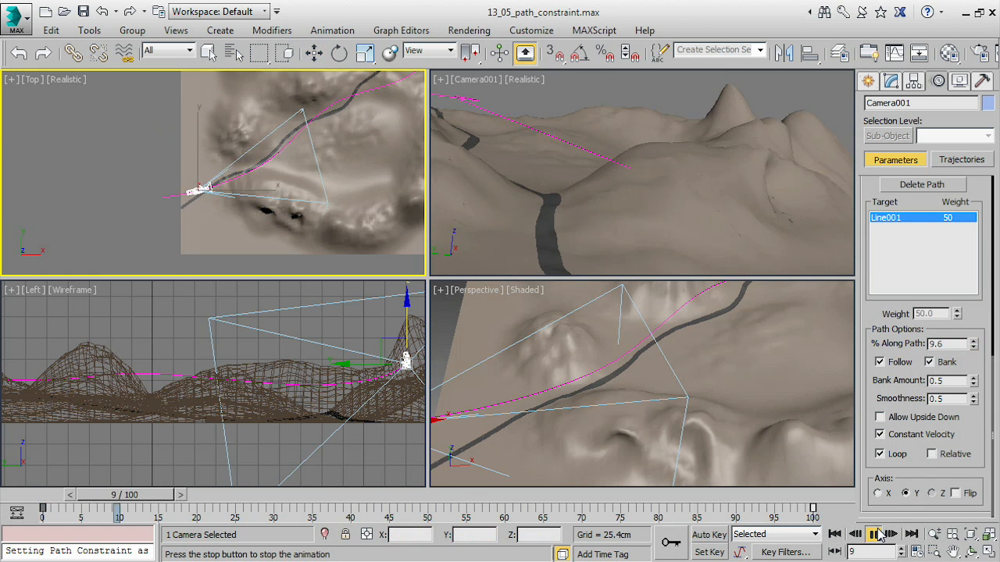
left_click(720, 245)
left_click(833, 534)
left_click(873, 533)
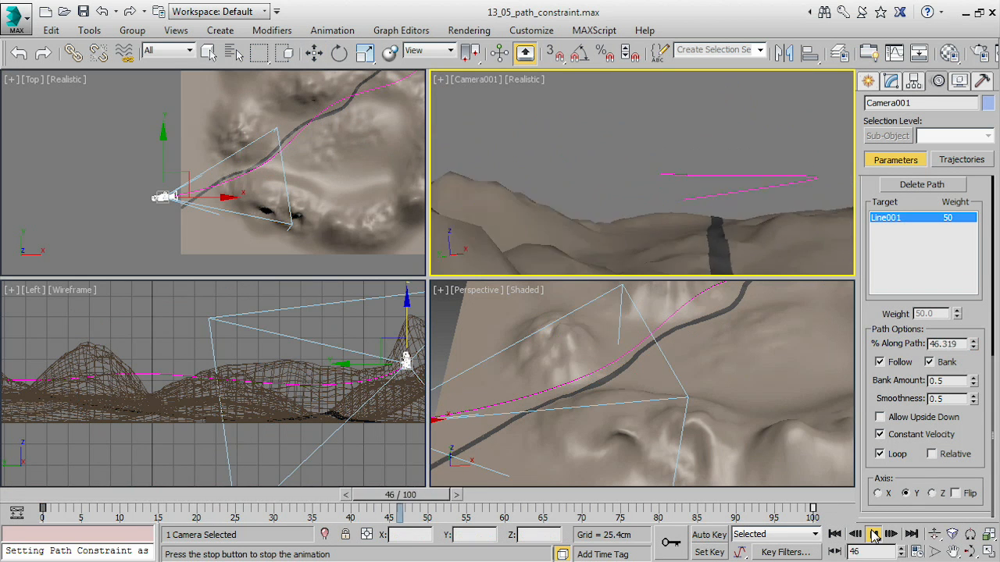
left_click(873, 533)
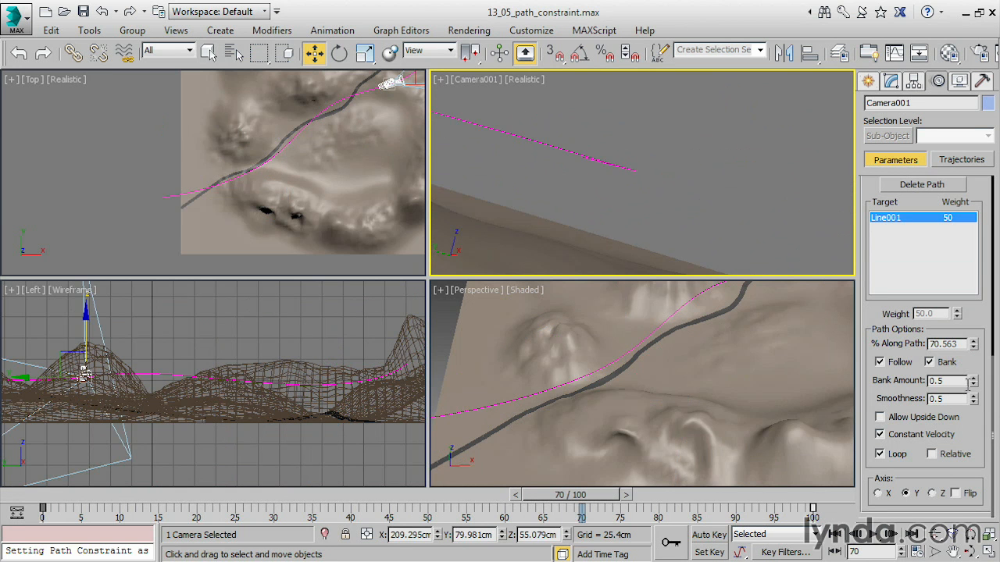
Try a Bank Amount of 0.96, scrub back to frame 0, and turn Bank off.
left_click_drag(972, 383, 973, 363)
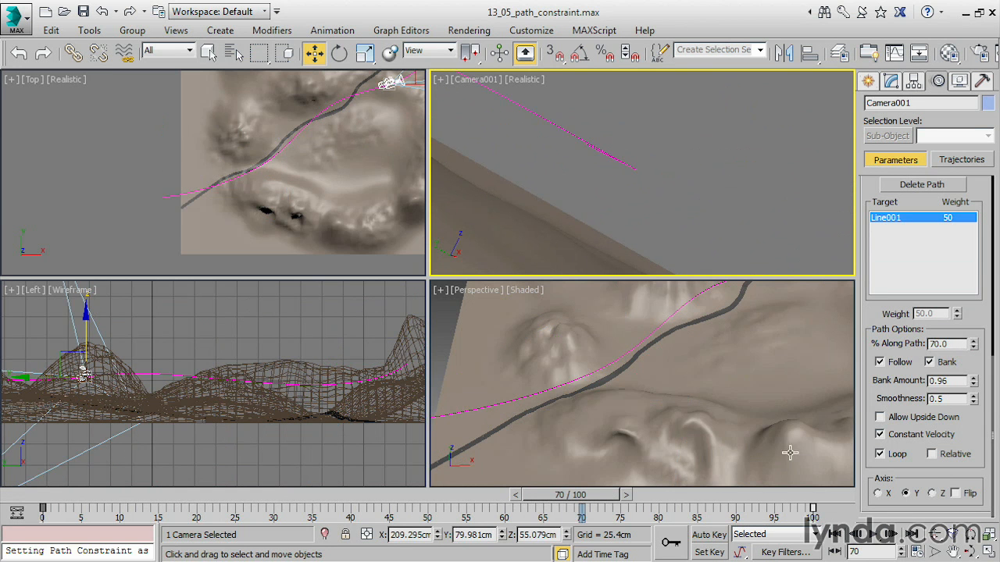
left_click_drag(598, 500, 88, 411)
key("w")
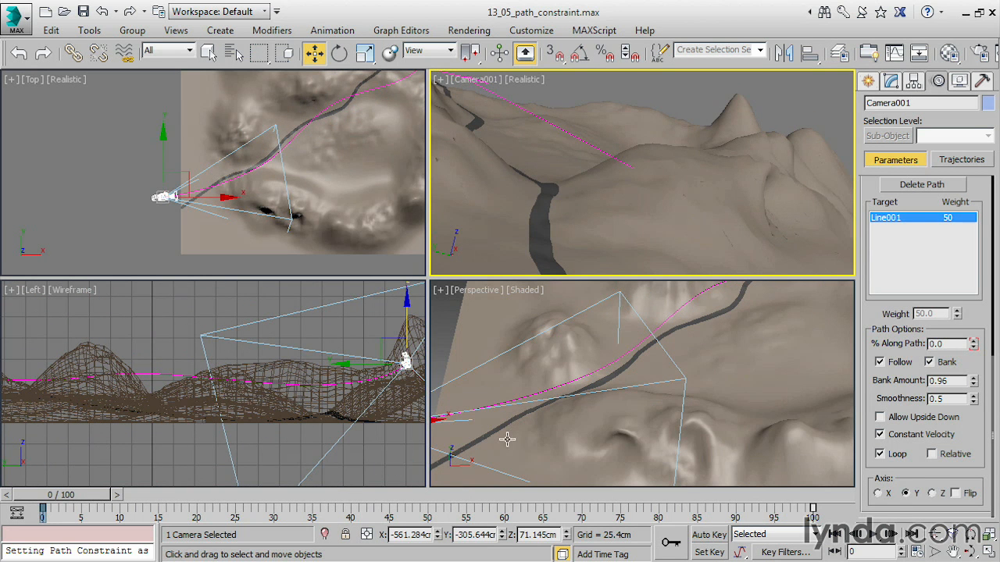
left_click(936, 364)
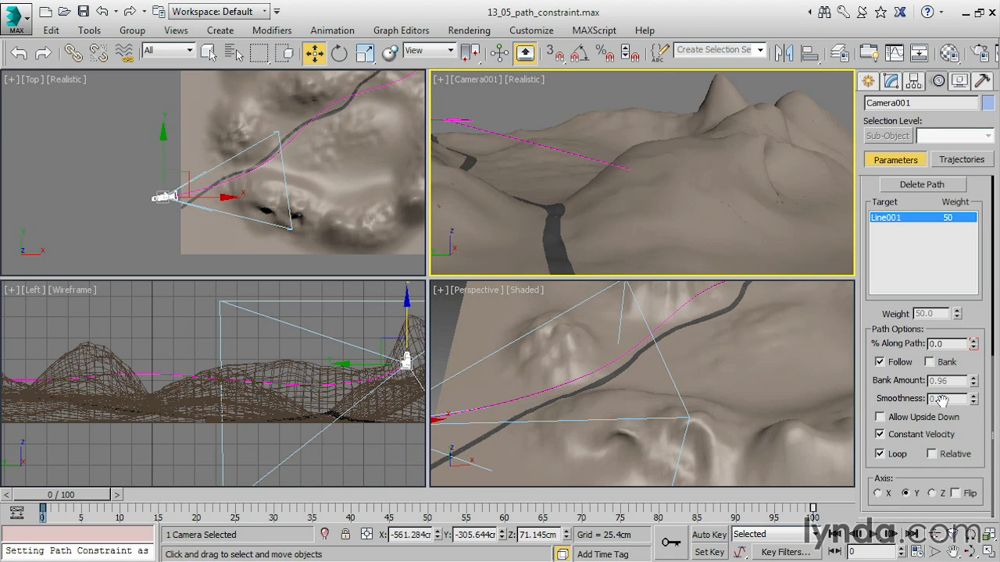
Turn off Follow and rotate the camera in the Top view to Y 82.076 and Z -77.763, facing along the path.
left_click(881, 364)
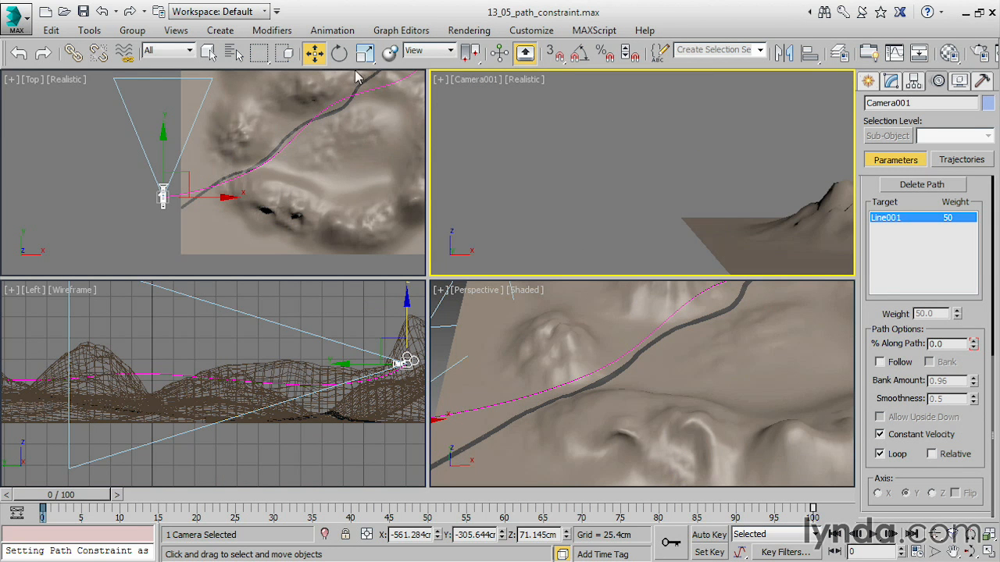
left_click(339, 53)
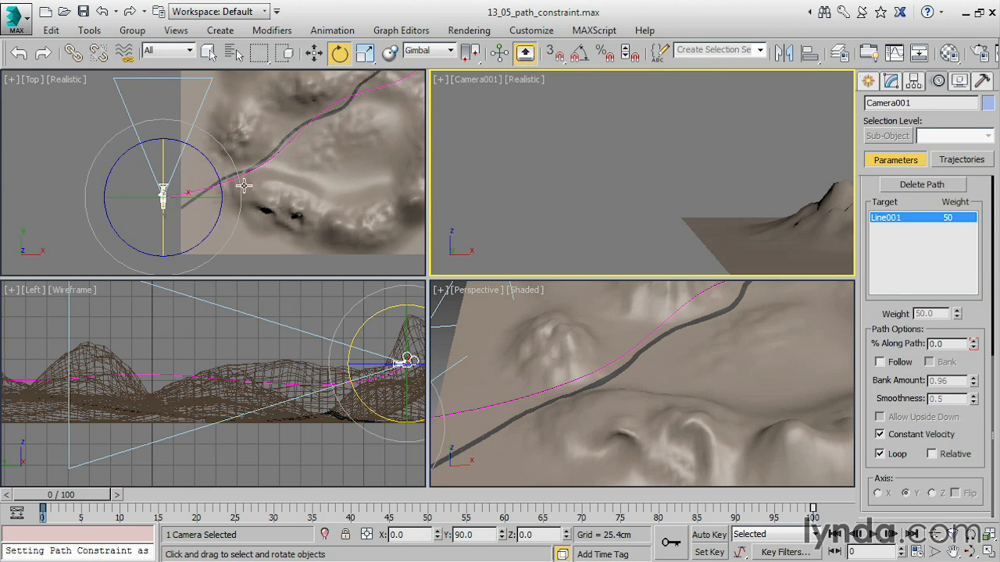
scroll(205, 188, "up", 5)
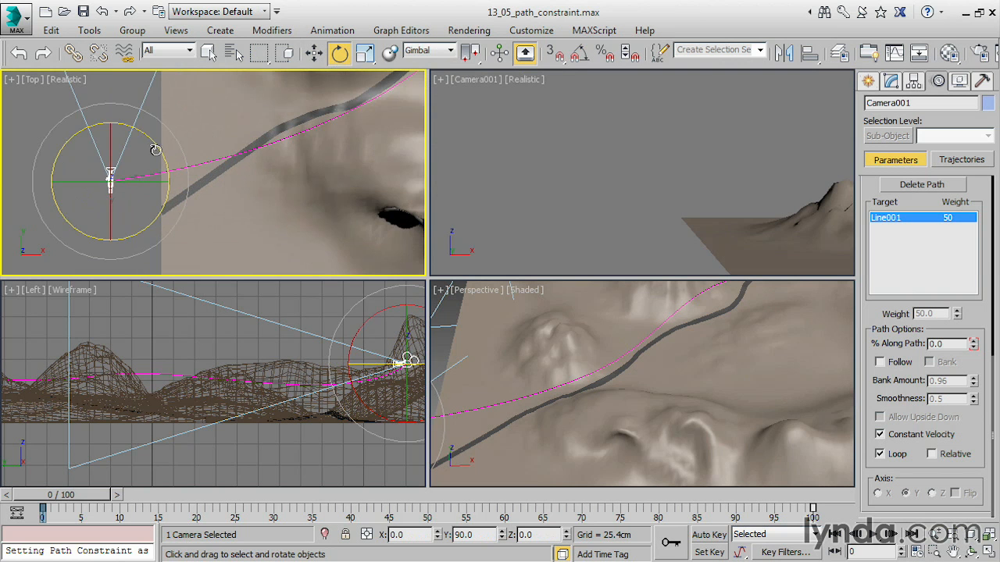
left_click_drag(154, 144, 179, 302)
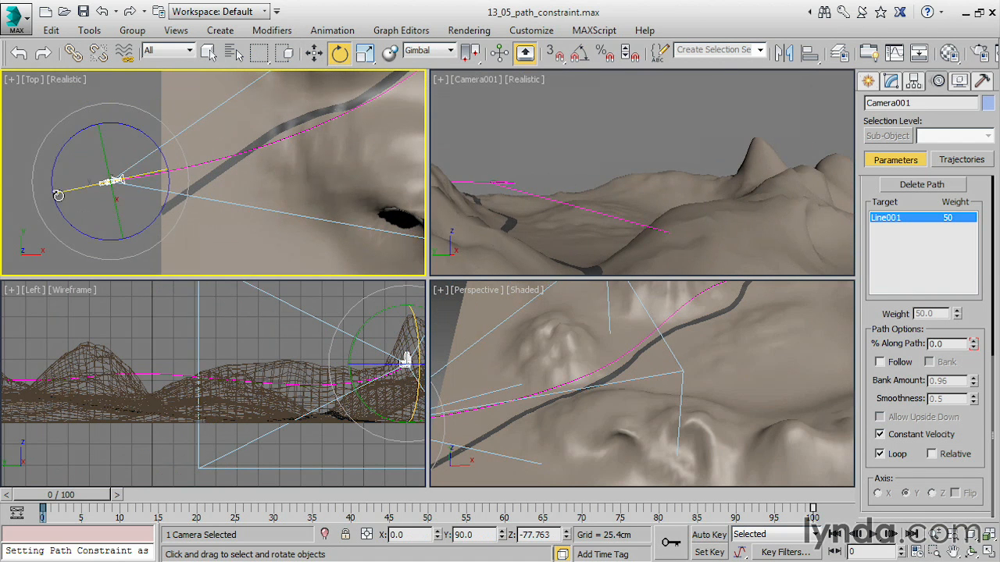
left_click_drag(66, 191, 79, 191)
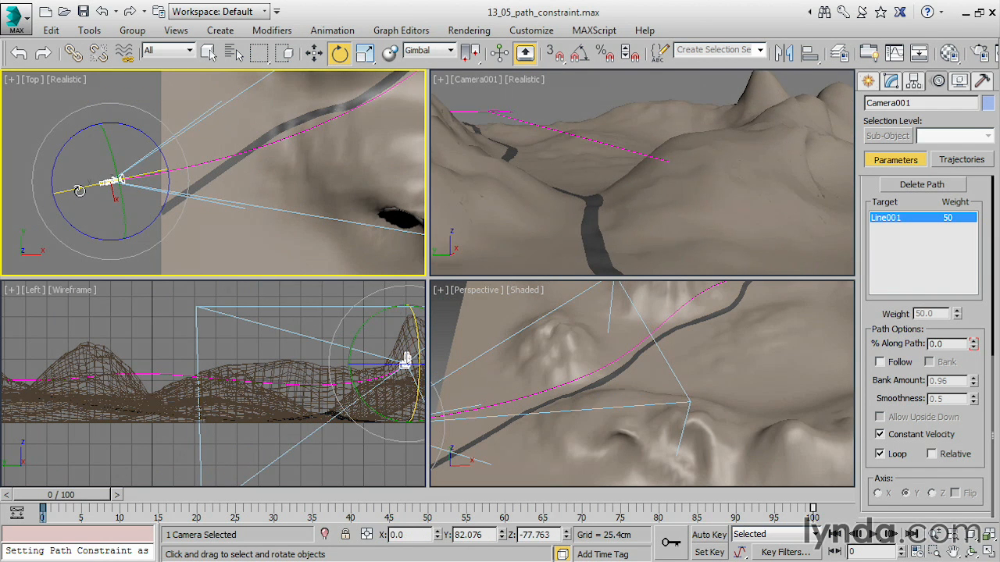
Limit the key filters to Rotation and, with Set Key mode on, key the camera's rotation at frame 0.
left_click(785, 553)
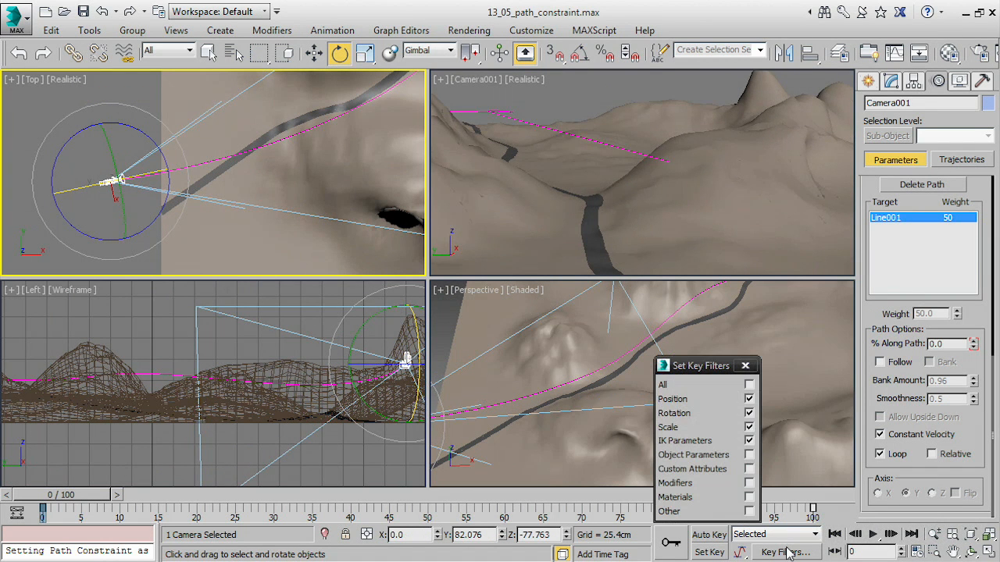
left_click(749, 400)
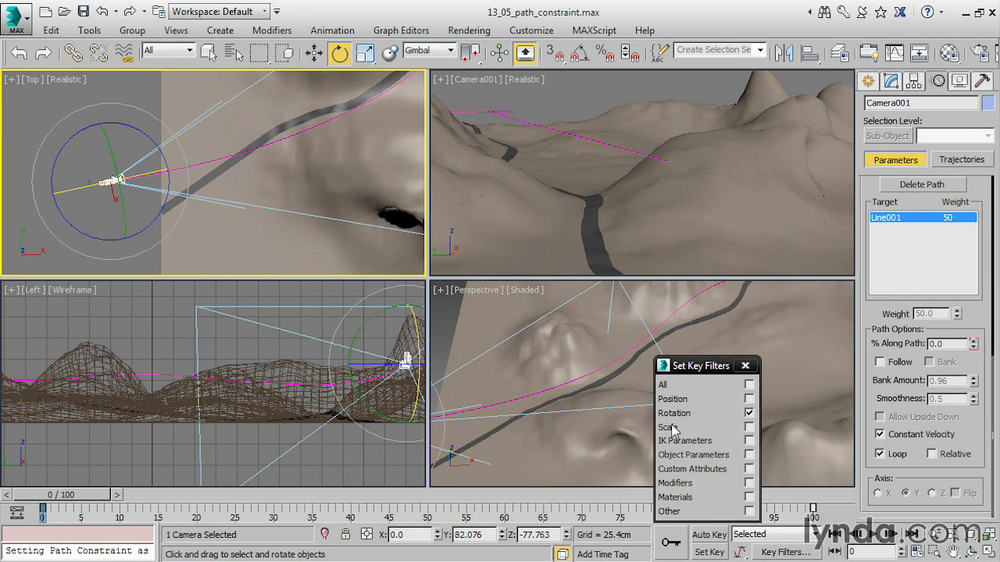
left_click(745, 366)
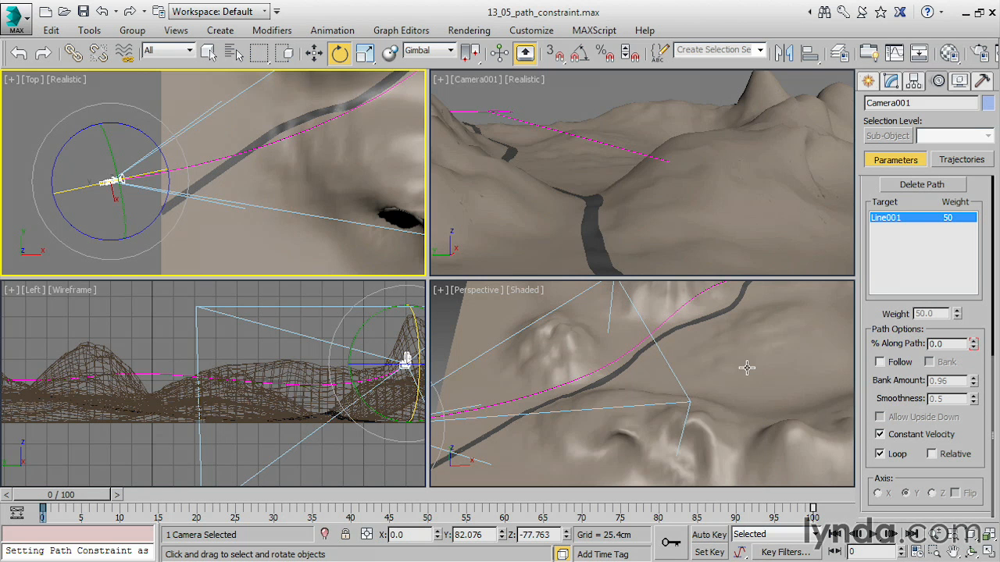
left_click(707, 552)
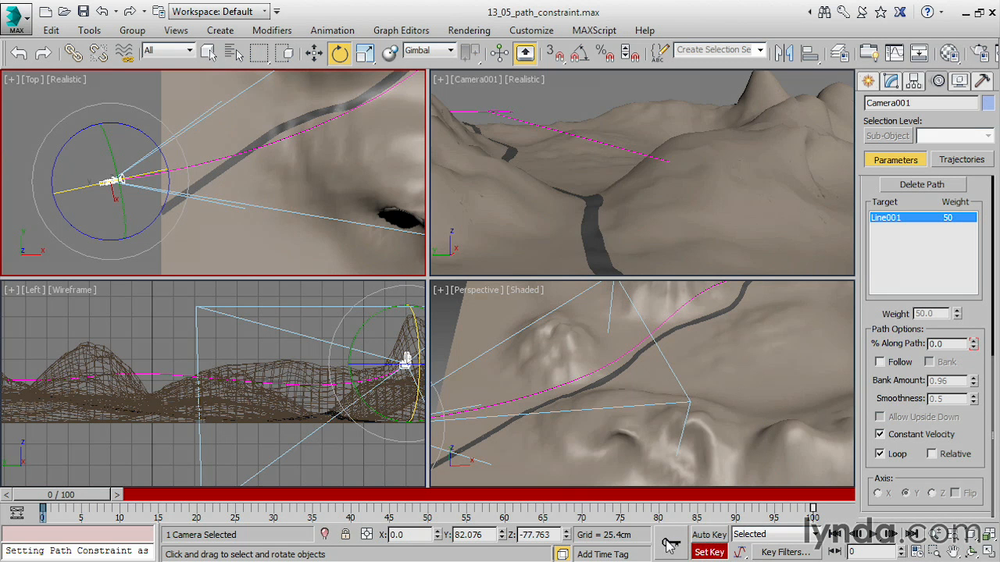
At frame 22, rotate the camera to X -9.5 and Z -69.664, and set a rotation key.
left_click_drag(97, 497, 252, 495)
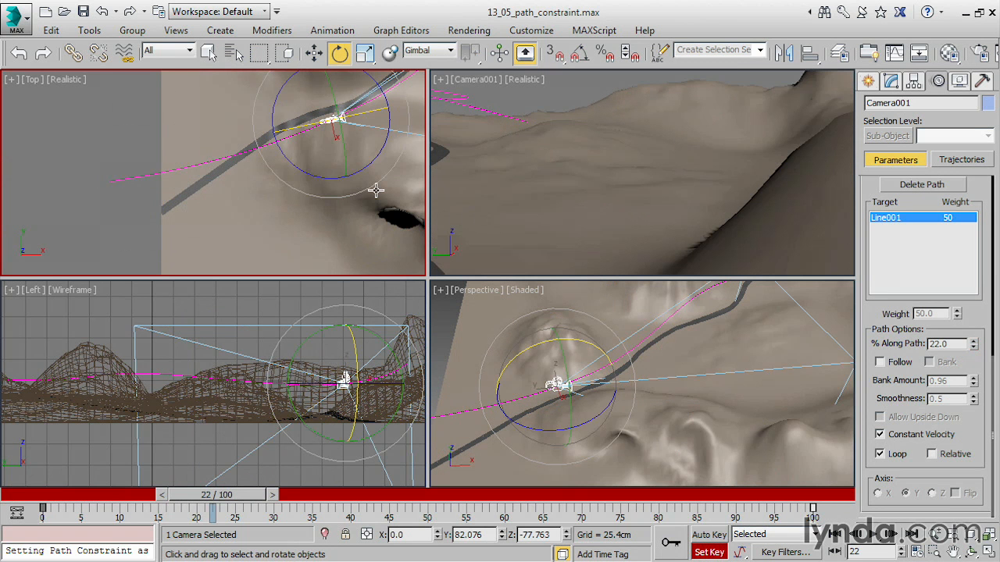
middle_click_drag(376, 191, 347, 229)
left_click_drag(346, 190, 329, 205)
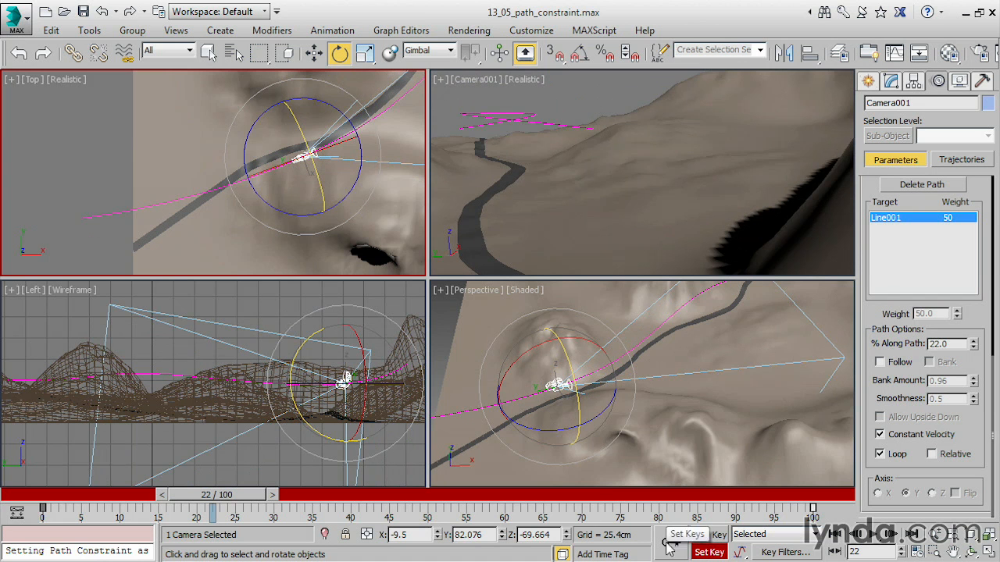
At frame 42, rotate the camera to X -19.95 and Z -47.381 in the Top view, and set a rotation key.
left_click_drag(228, 499, 378, 499)
middle_click_drag(307, 208, 191, 251)
middle_click_drag(286, 224, 225, 253)
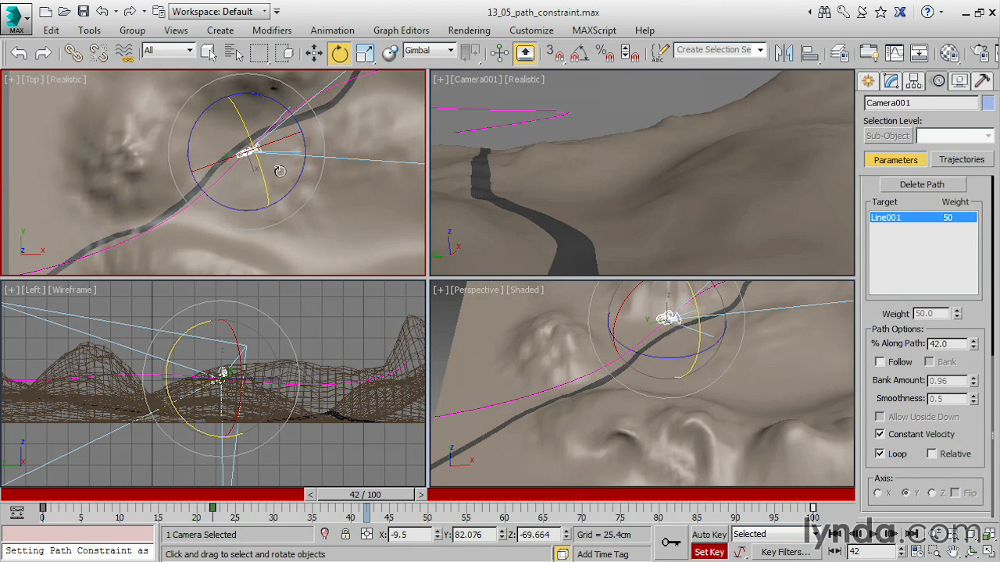
left_click_drag(306, 167, 278, 187)
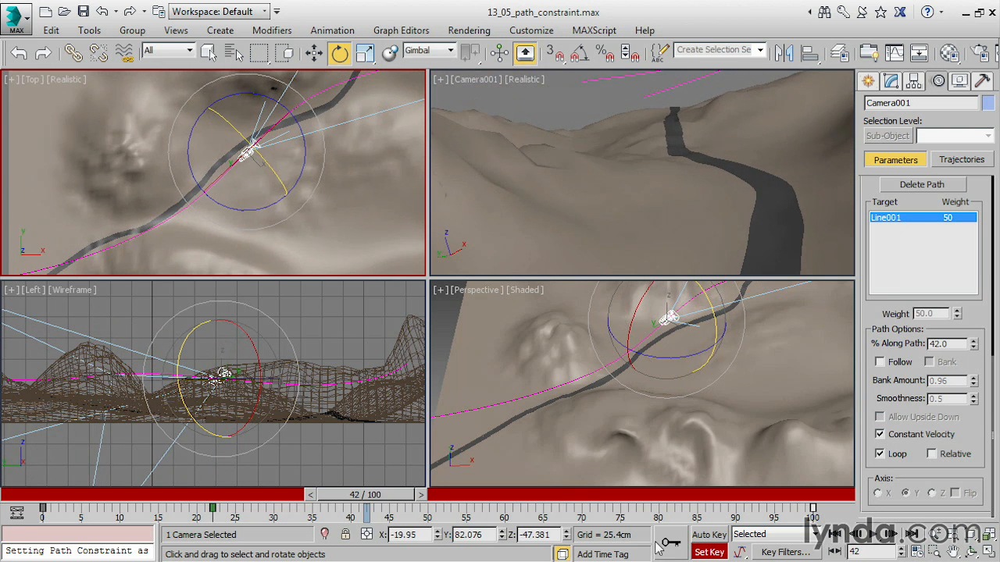
At frame 69, rotate the camera in the Top view, set a rotation key, and return to frame 0.
middle_click_drag(314, 189, 221, 214)
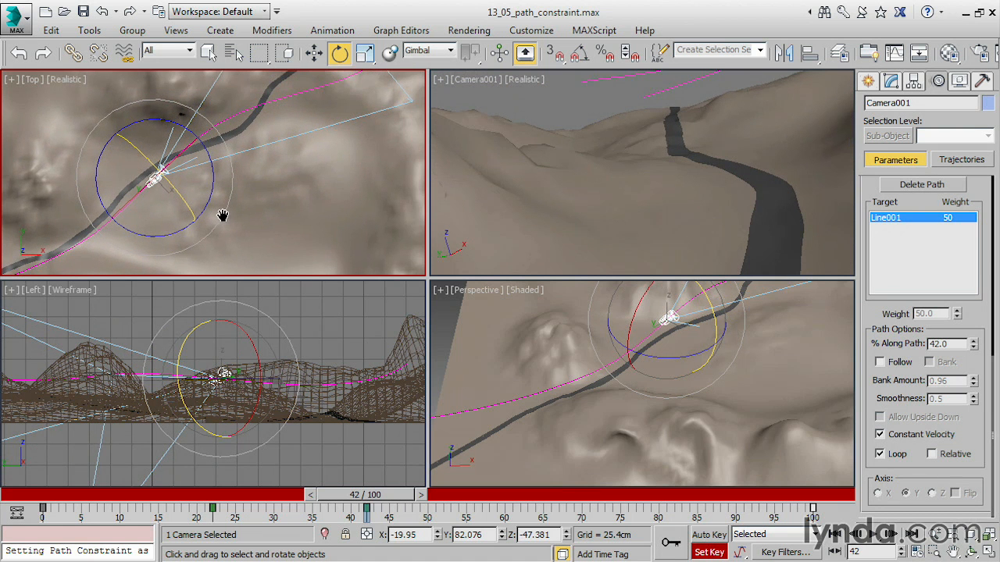
left_click_drag(358, 498, 557, 495)
left_click_drag(199, 141, 200, 147)
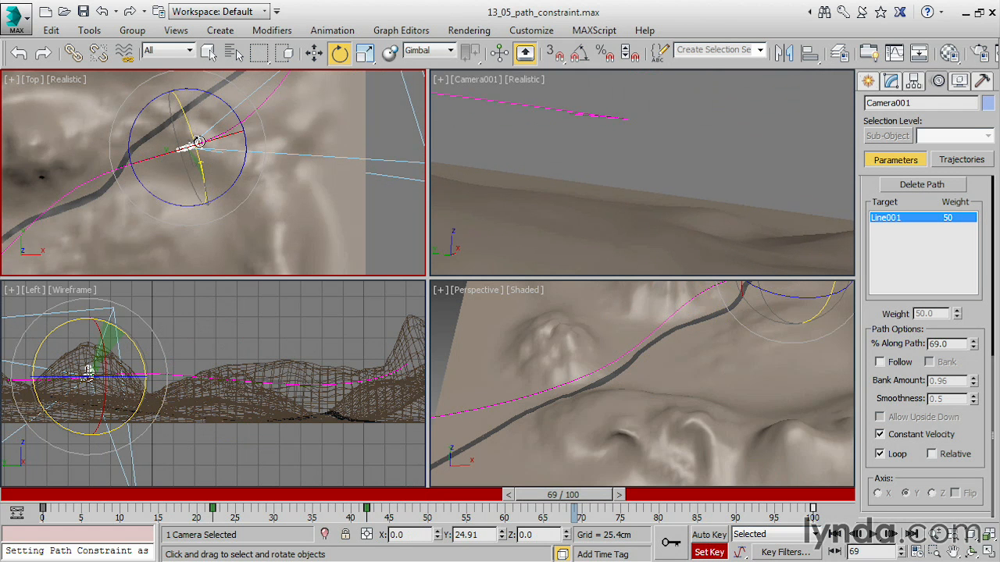
left_click_drag(569, 500, 2, 422)
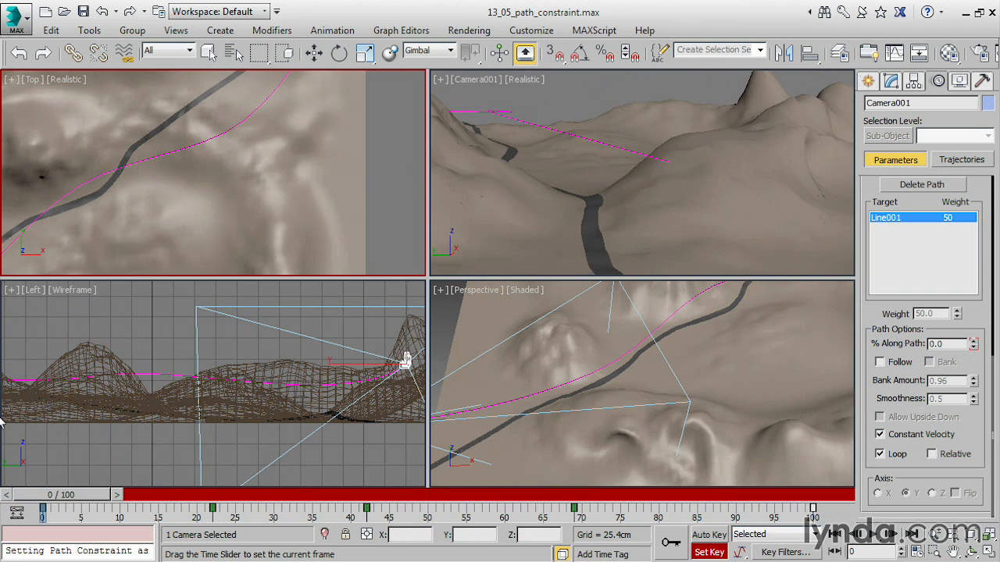
Turn off Set Key mode and maximize the Camera001 viewport.
key("e")
right_click(474, 203)
left_click(708, 552)
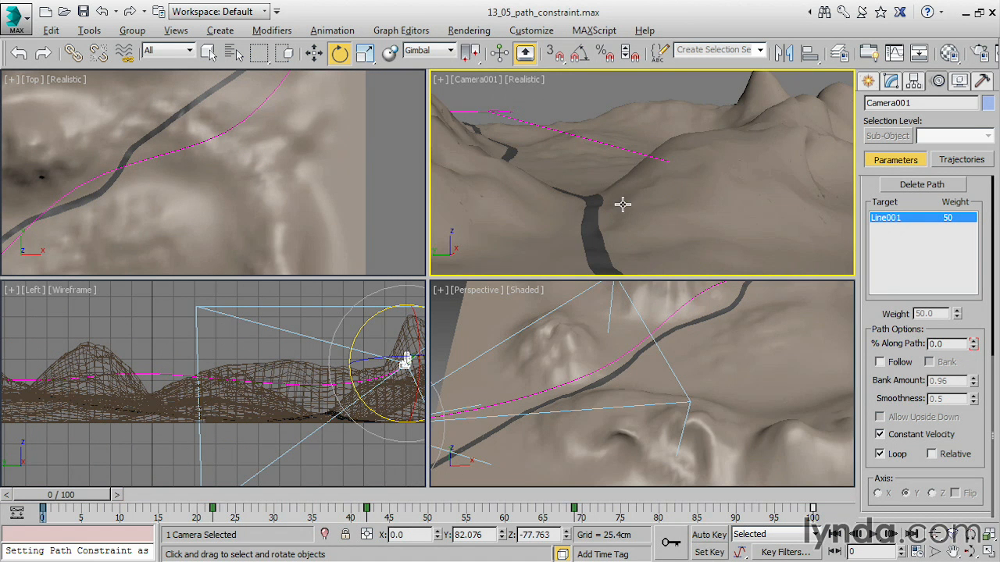
key("alt+w")
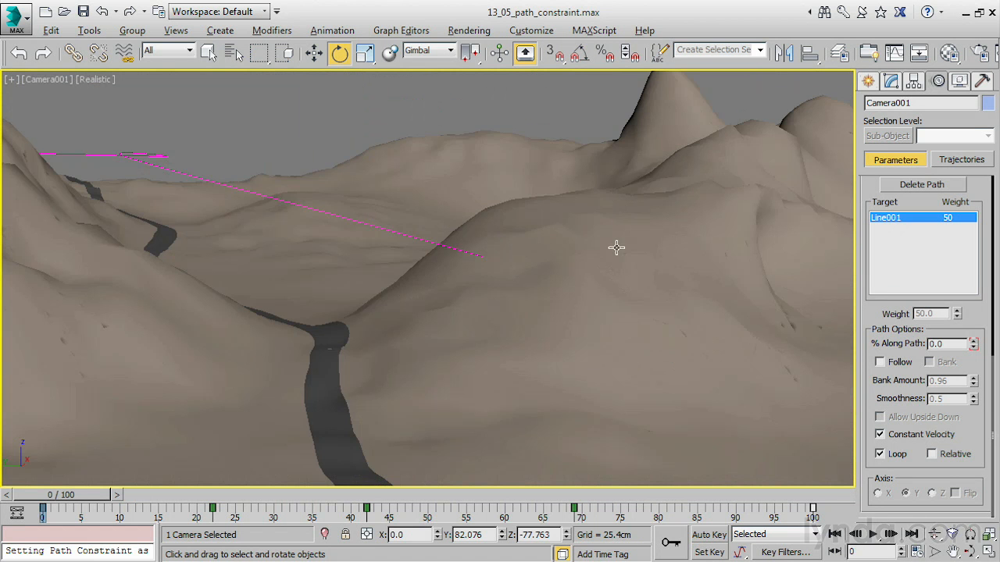
Play the animation through the camera view, stop it, and return to frame 0.
left_click(874, 536)
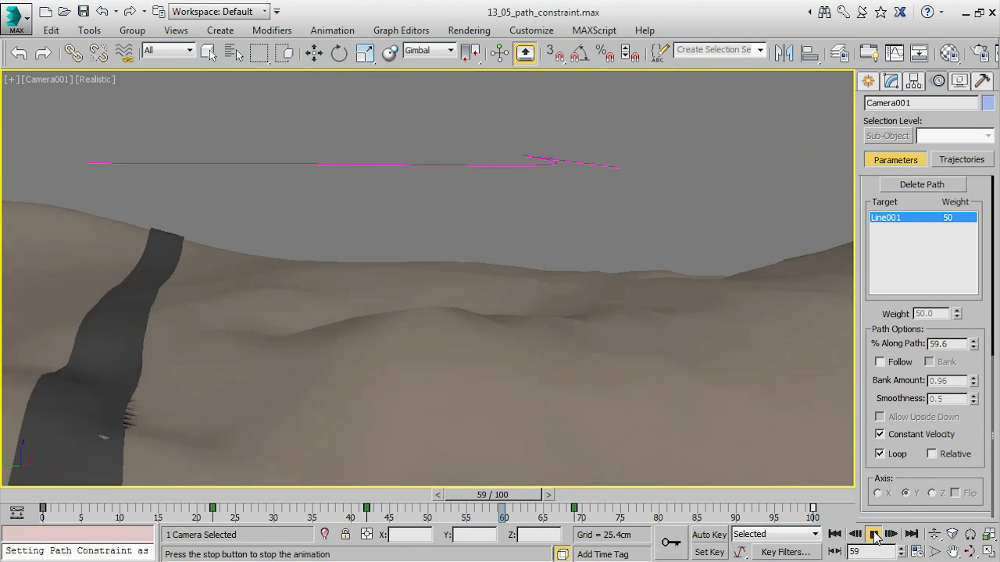
left_click(874, 535)
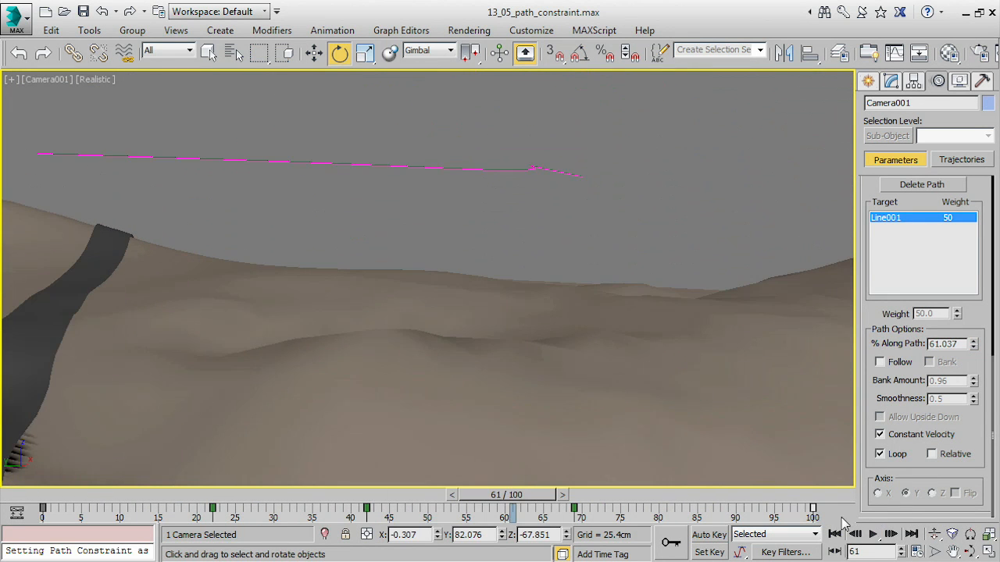
left_click_drag(506, 495, 55, 495)
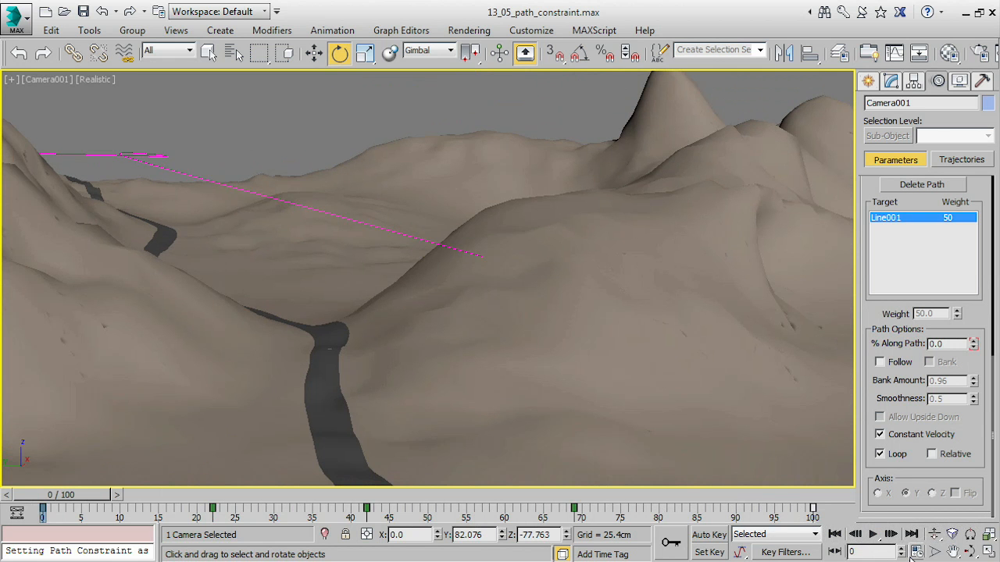
Set the animation's End Time to 600 frames in the time configuration.
left_click(916, 552)
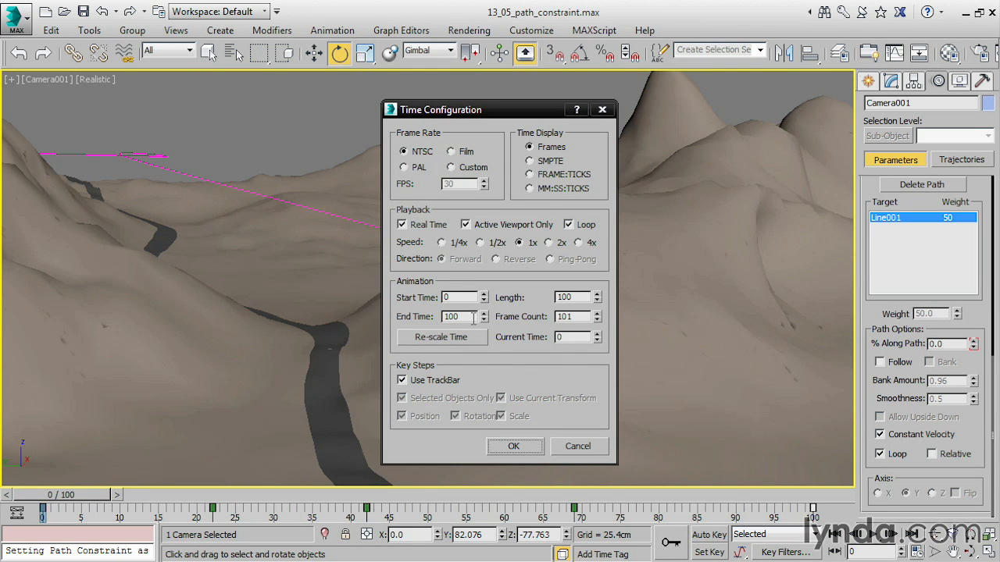
left_click_drag(472, 318, 437, 313)
type("600")
key("Return")
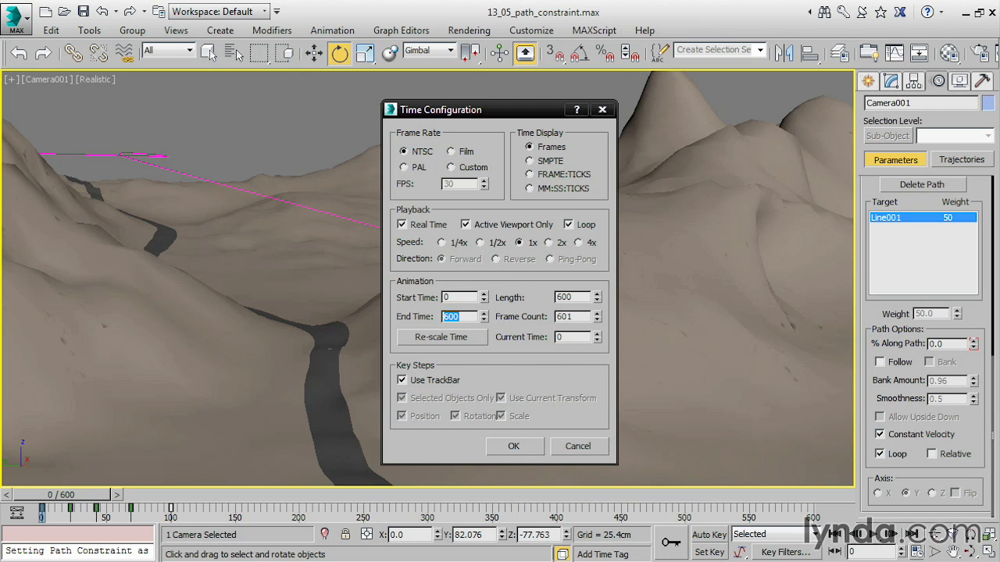
left_click(519, 448)
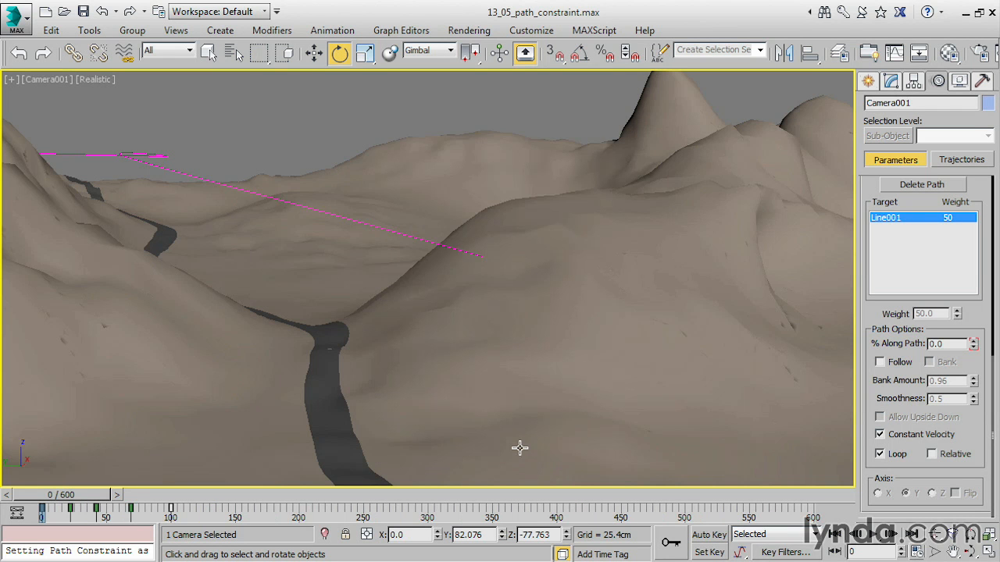
Open the Track View Dope Sheet, enlarge its window, and select the World track.
left_click(403, 32)
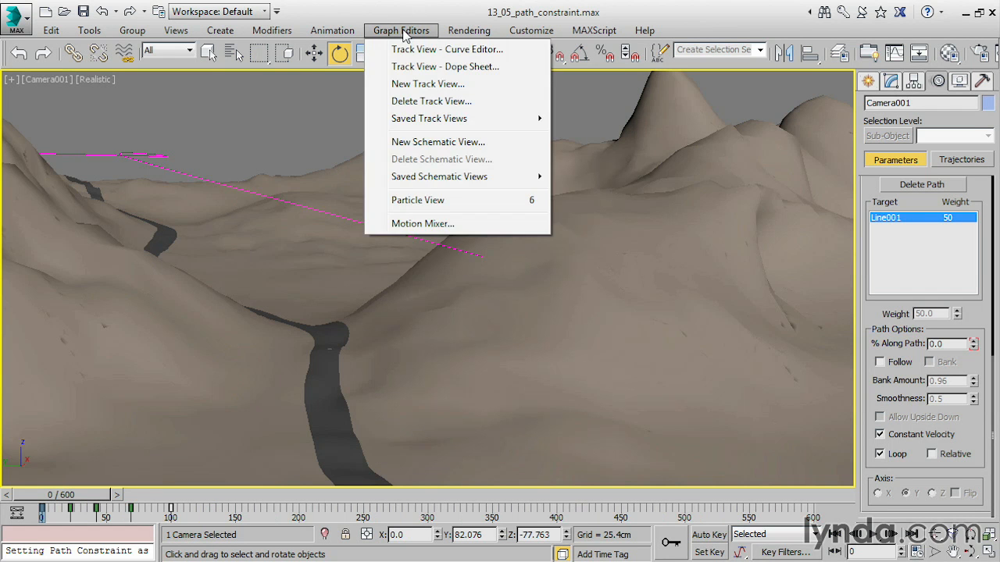
left_click(414, 69)
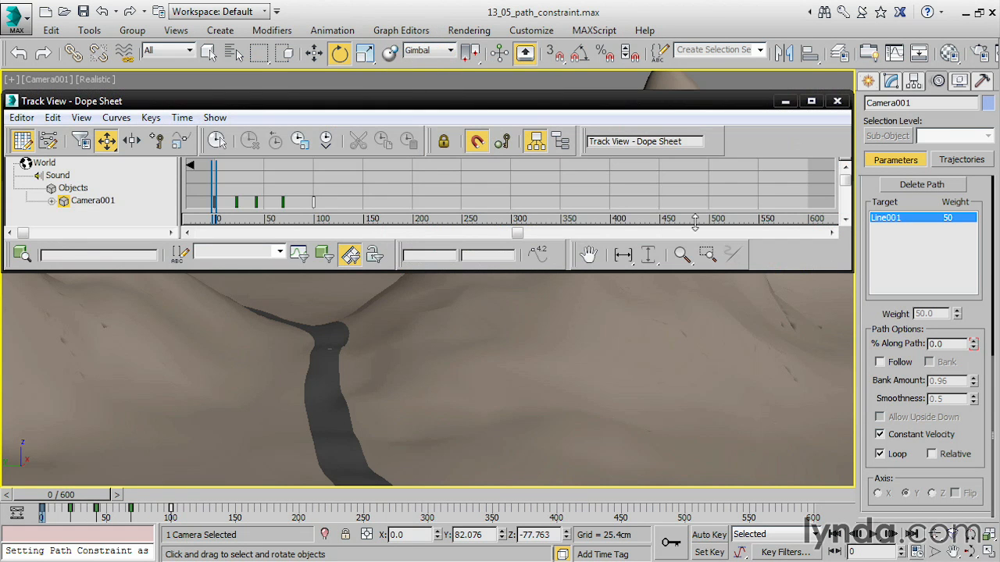
left_click_drag(852, 270, 889, 447)
left_click_drag(593, 412, 173, 414)
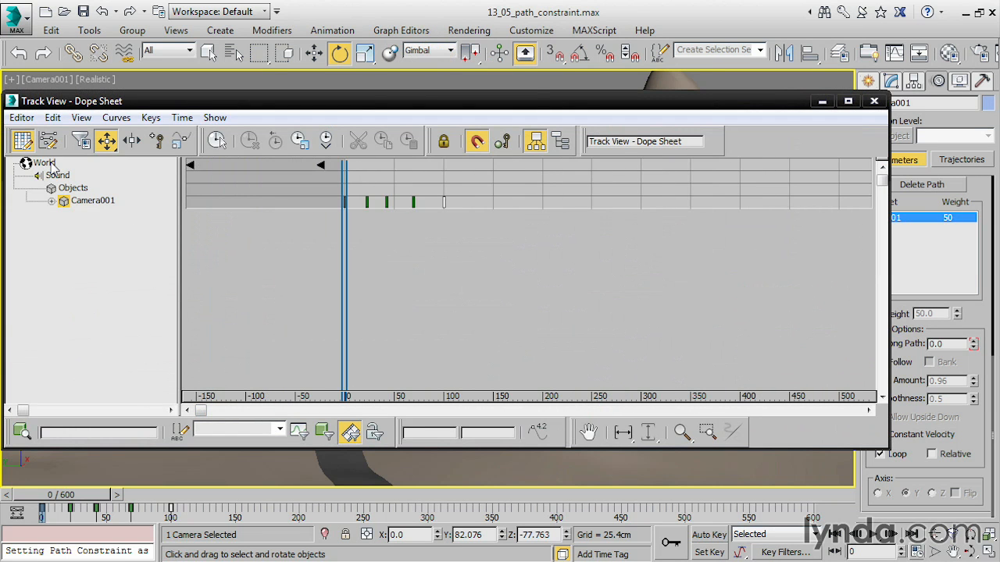
left_click(45, 164)
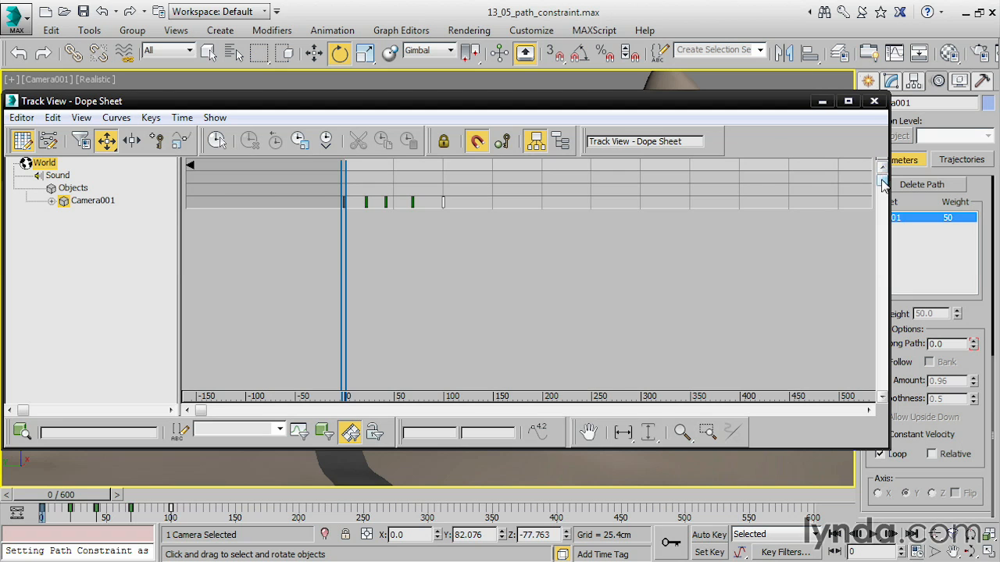
Try out Modify Child Keys and the Edit Ranges display, returning the Dope Sheet to Edit Keys mode.
left_click(561, 142)
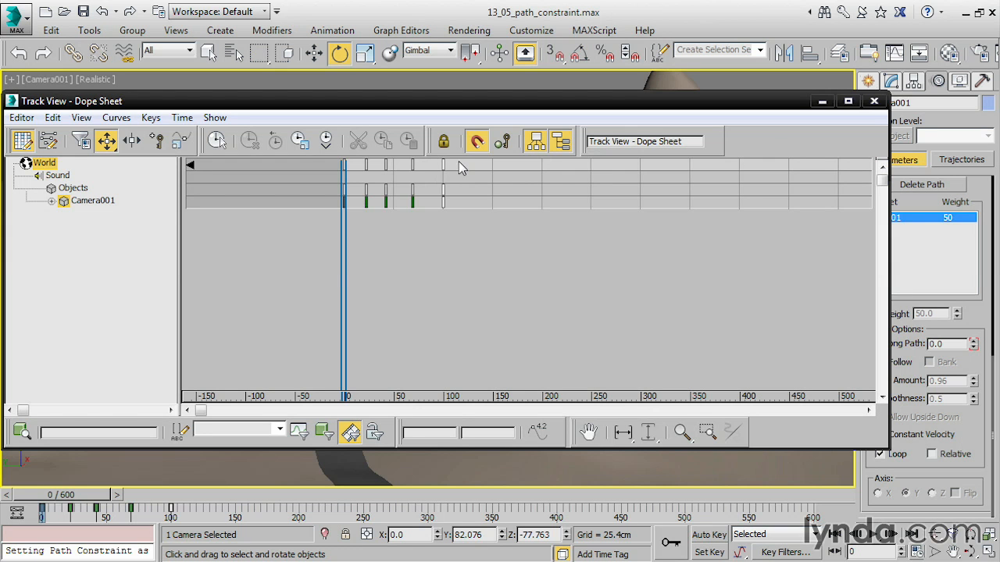
left_click(563, 143)
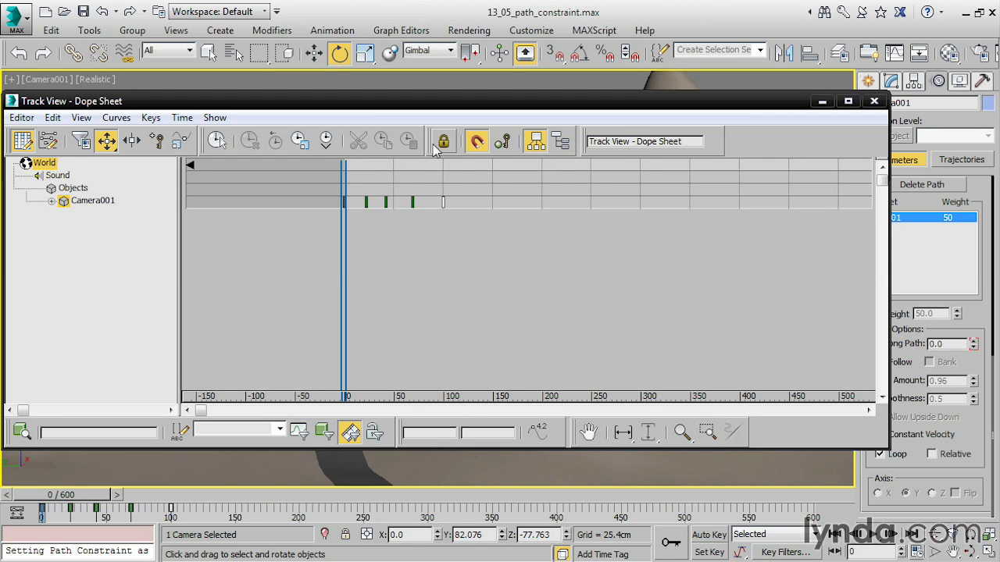
left_click(48, 143)
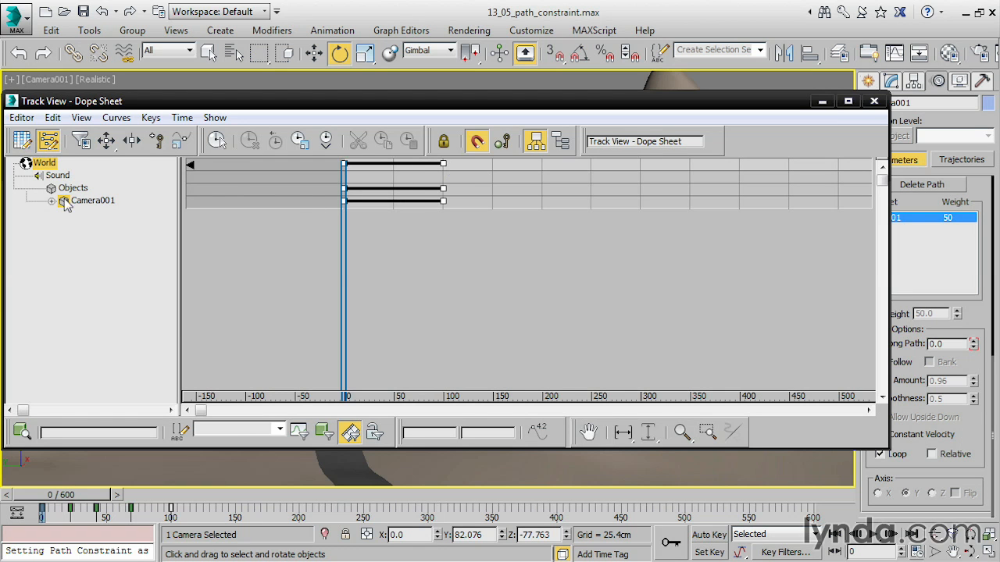
left_click(22, 140)
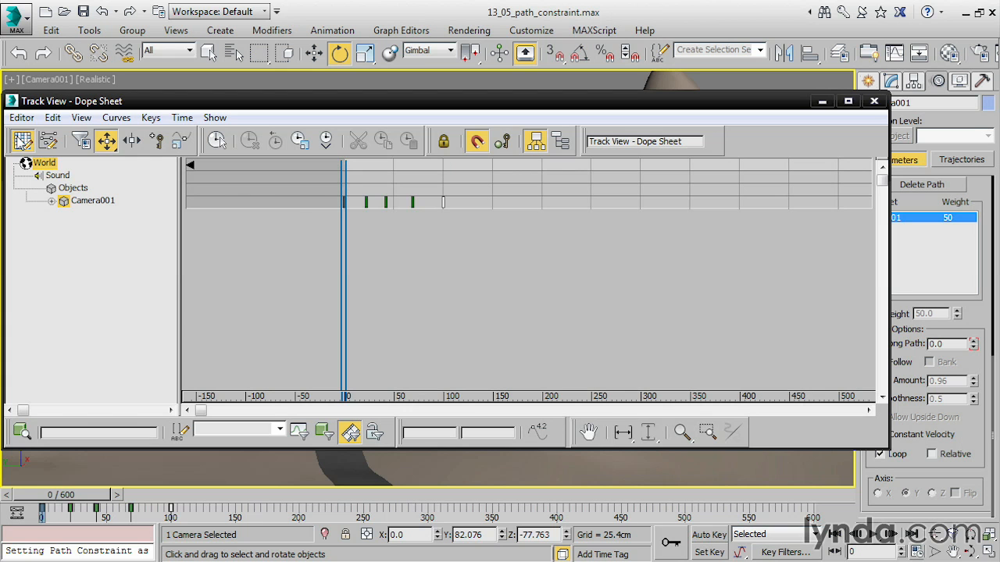
Expand Camera001's Transform tracks to show the Path Constraint's Percent track and the individual Rotation tracks.
left_click(52, 200)
left_click(64, 213)
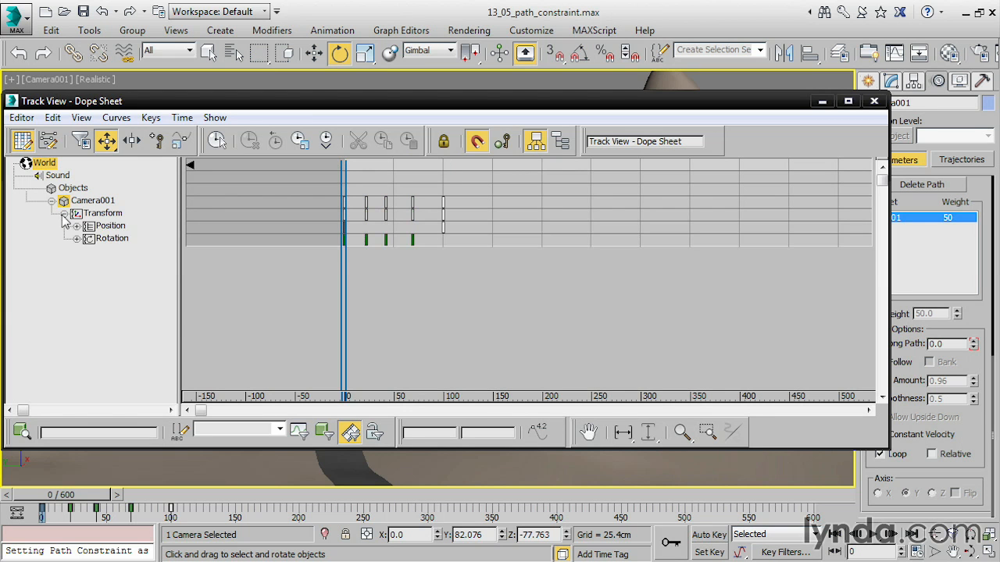
left_click(77, 226)
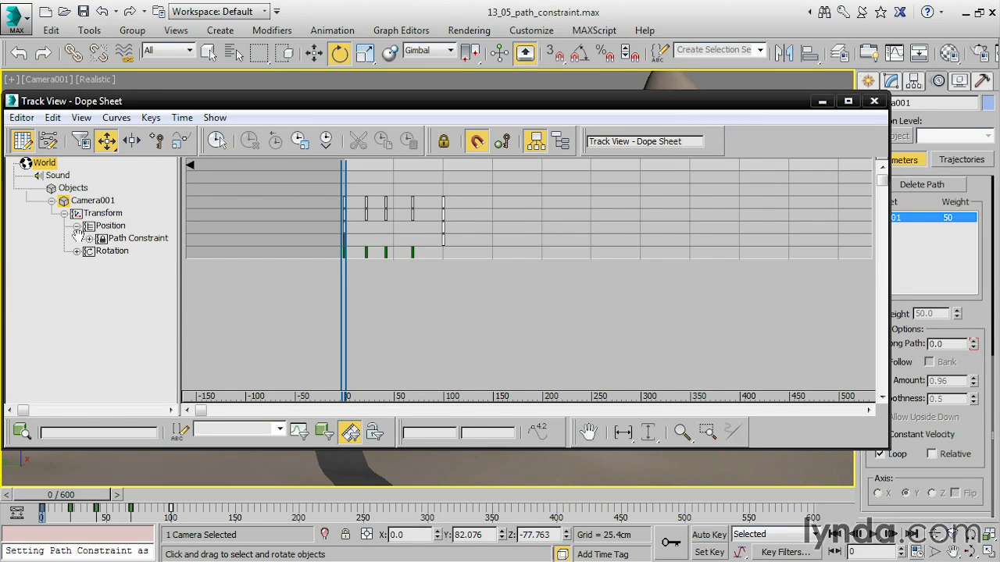
left_click(89, 238)
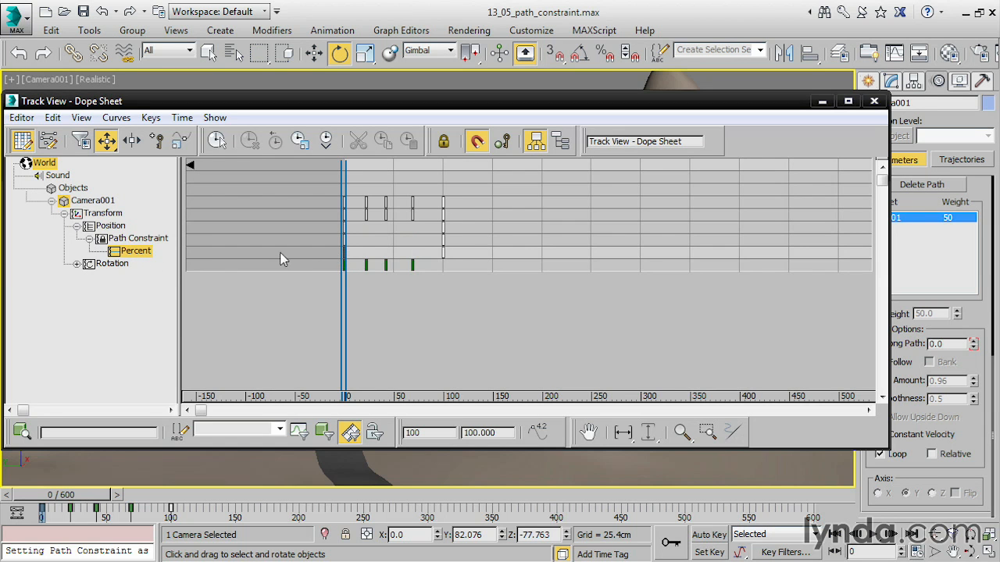
left_click(77, 264)
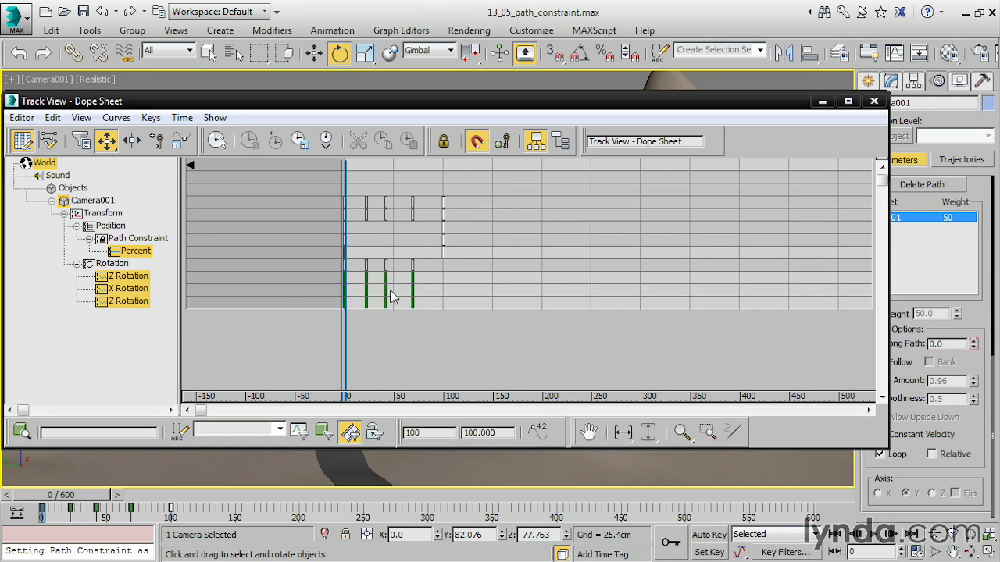
In Edit Ranges mode, stretch the end of the World range to about frame 600, and close the Dope Sheet.
left_click(48, 141)
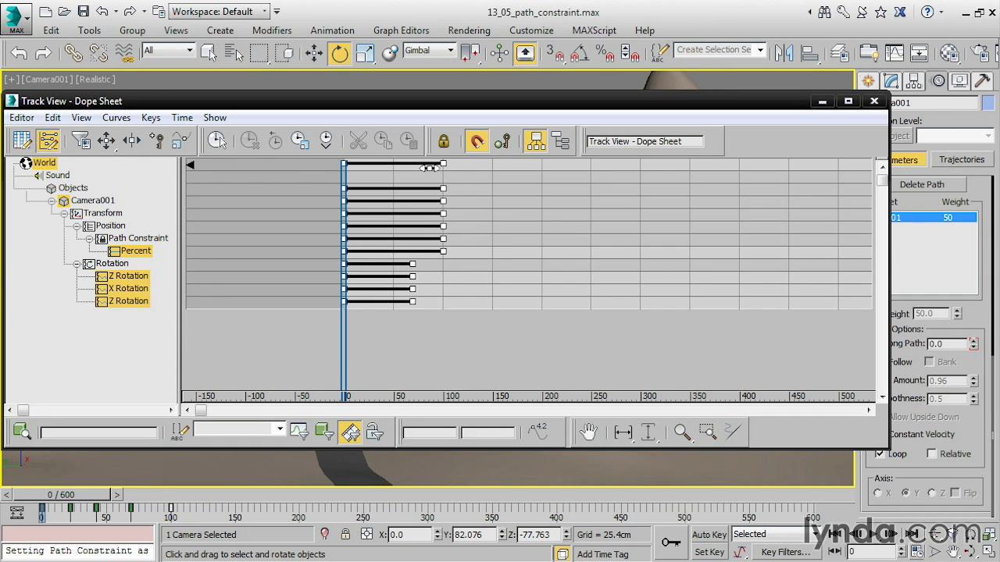
middle_click_drag(564, 312, 424, 315)
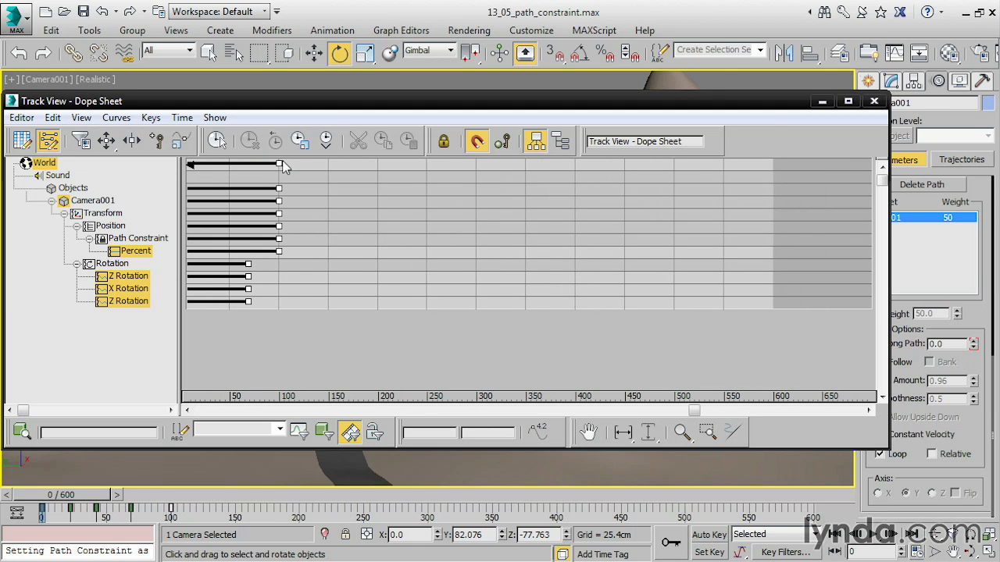
left_click_drag(282, 163, 784, 168)
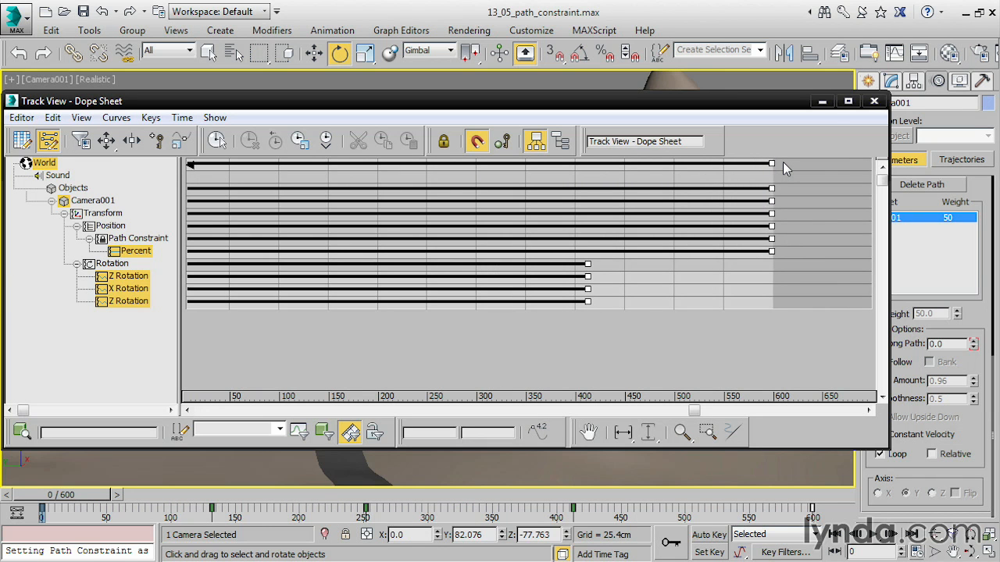
left_click(875, 100)
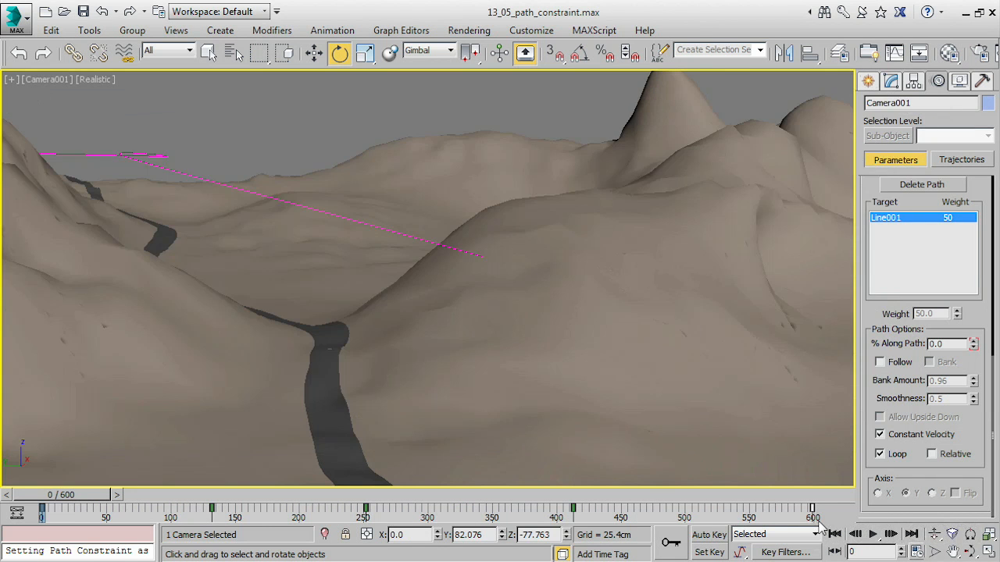
Play back the 600-frame fly-through in the camera view, stop it, and return to the first frame.
left_click(872, 535)
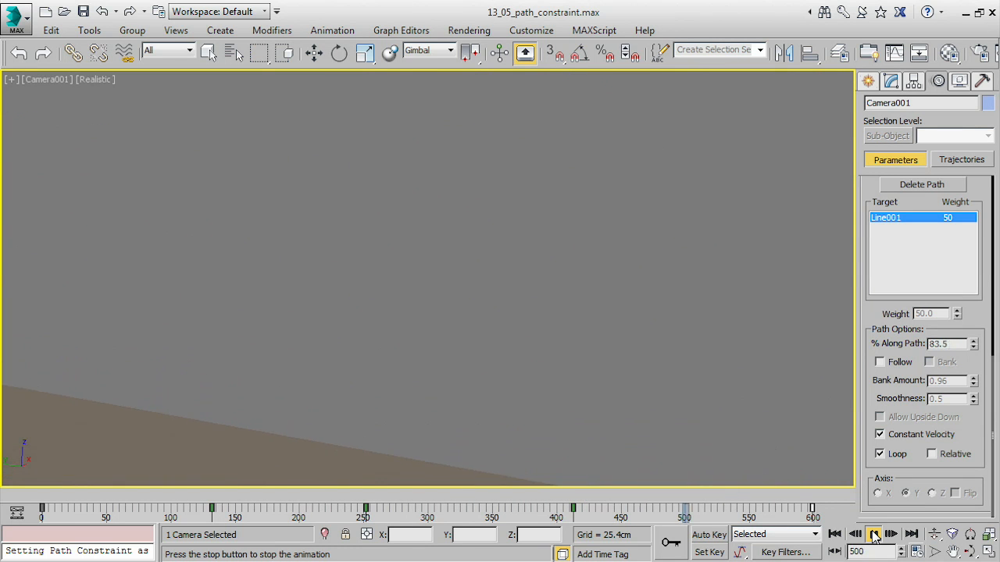
key("e")
left_click(873, 536)
left_click(834, 534)
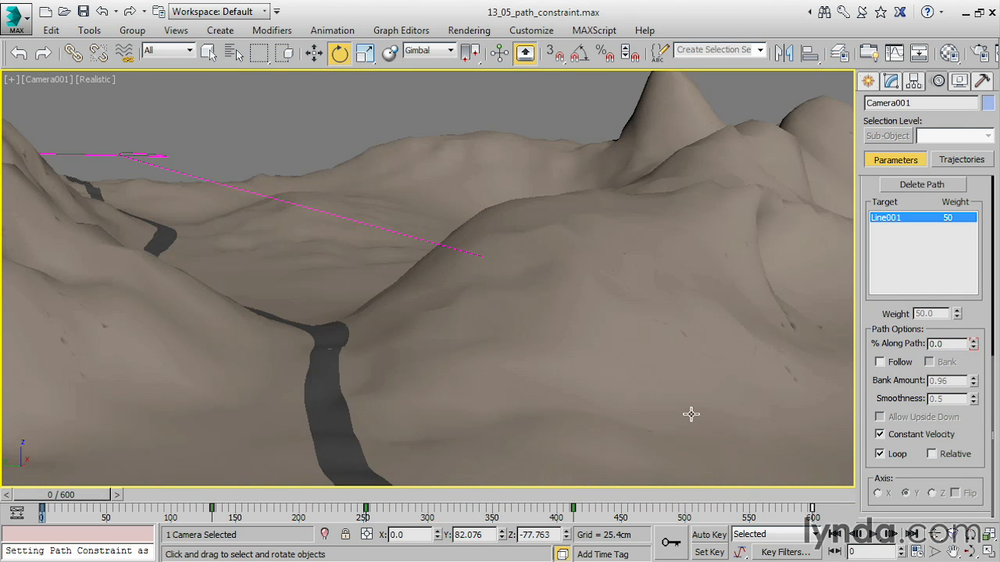